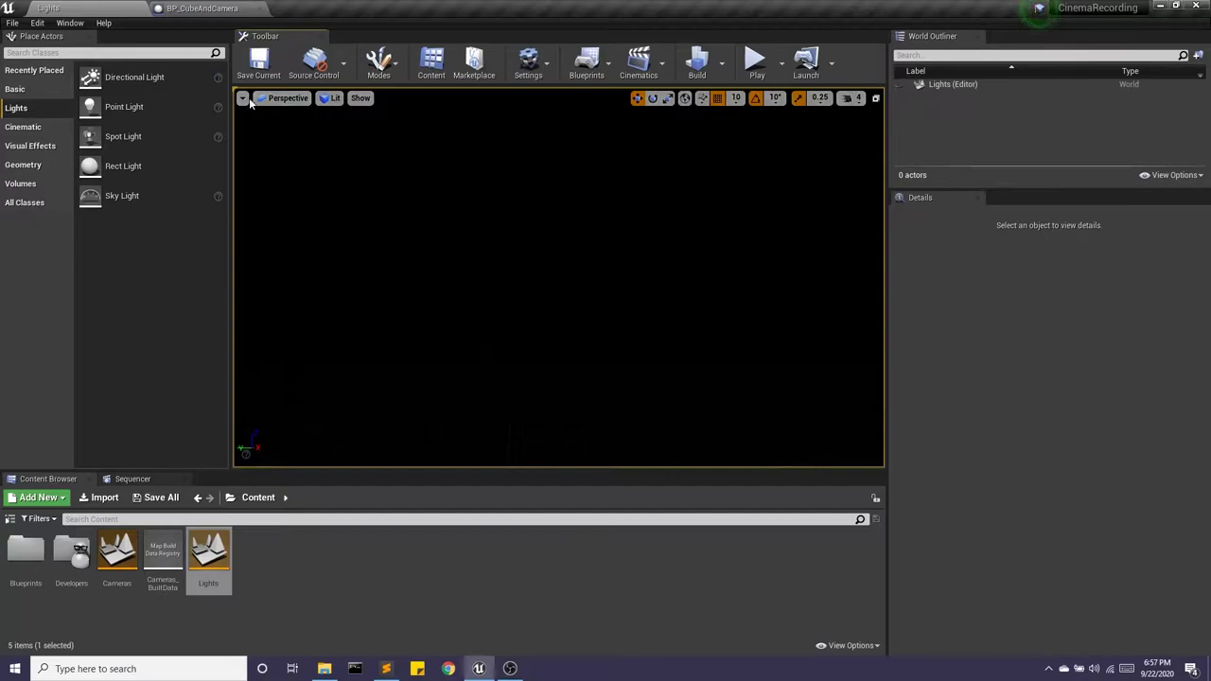
{"action": "left_click", "coordinate": [12, 22]}
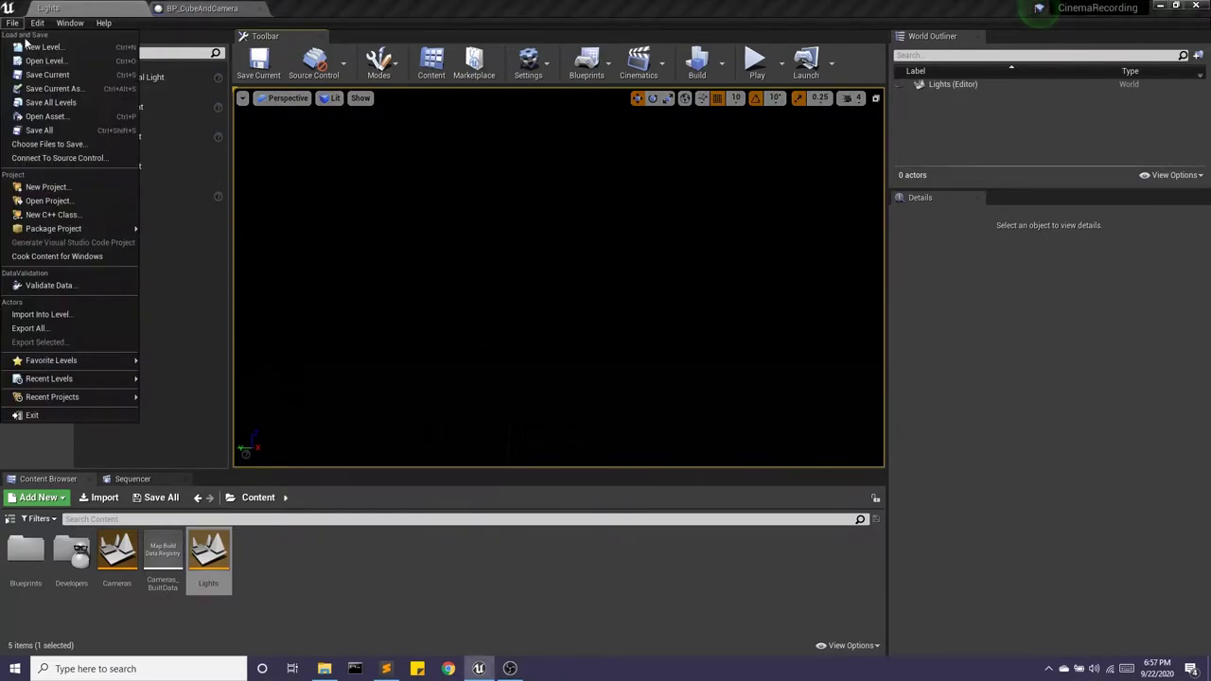
{"action": "left_click", "coordinate": [37, 45]}
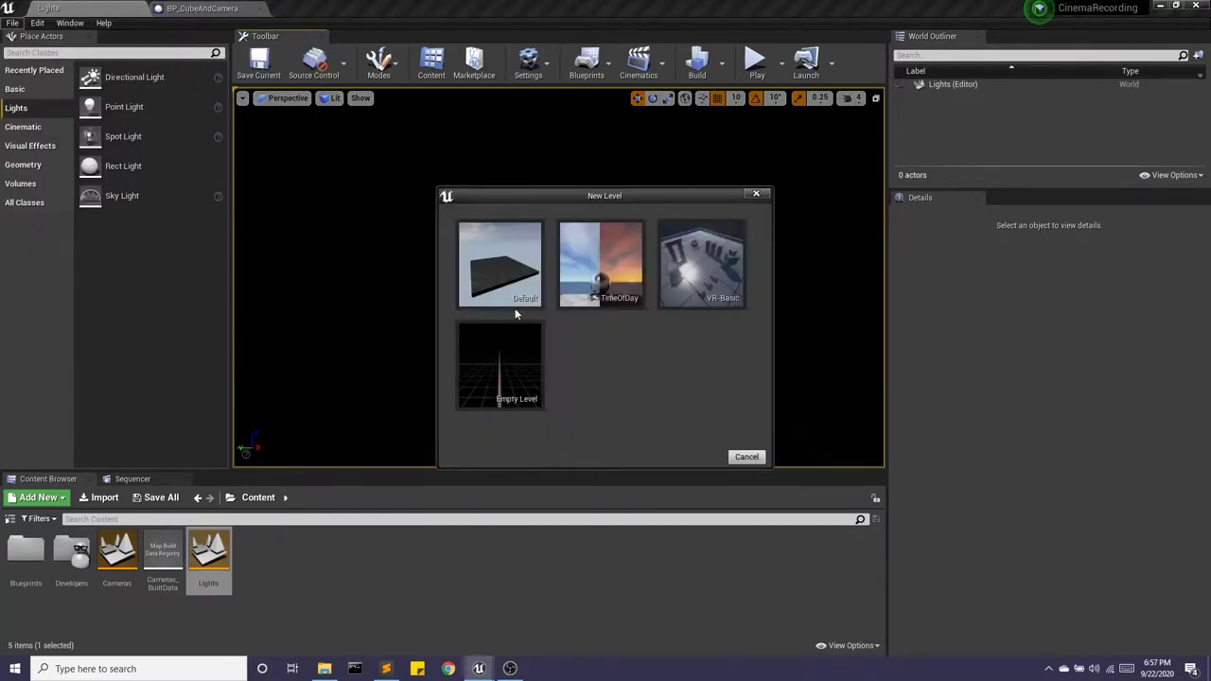
{"action": "left_click", "coordinate": [757, 196]}
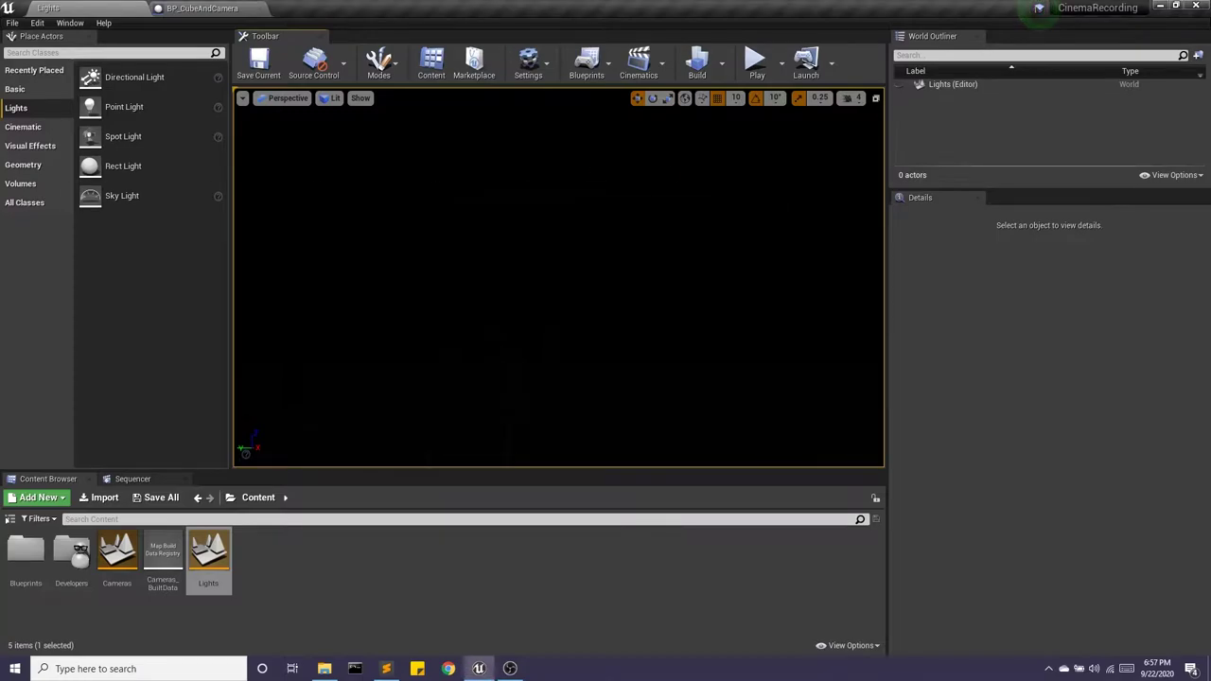
- Place a cube in the level, scale it uniformly to 2 and save the level
{"action": "left_click", "coordinate": [37, 89]}
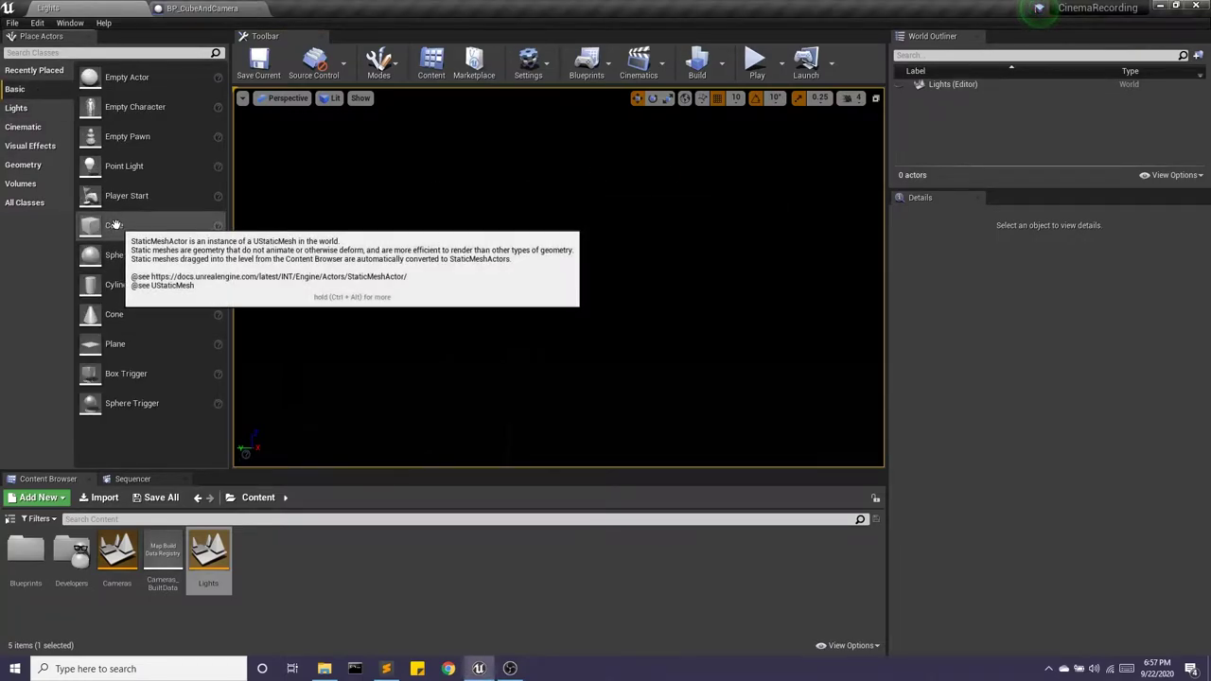
{"action": "left_click_drag", "start_coordinate": [115, 227], "coordinate": [615, 303]}
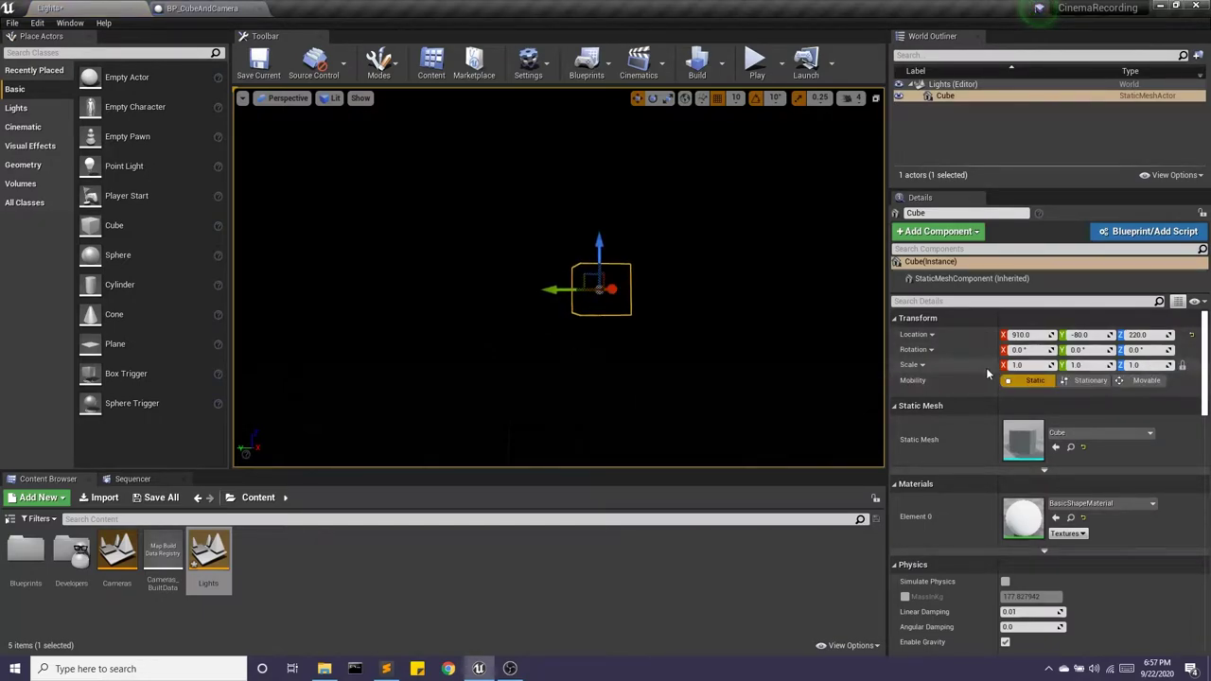
{"action": "left_click", "coordinate": [1032, 367]}
{"action": "type", "text": "2"}
{"action": "key", "text": "Return"}
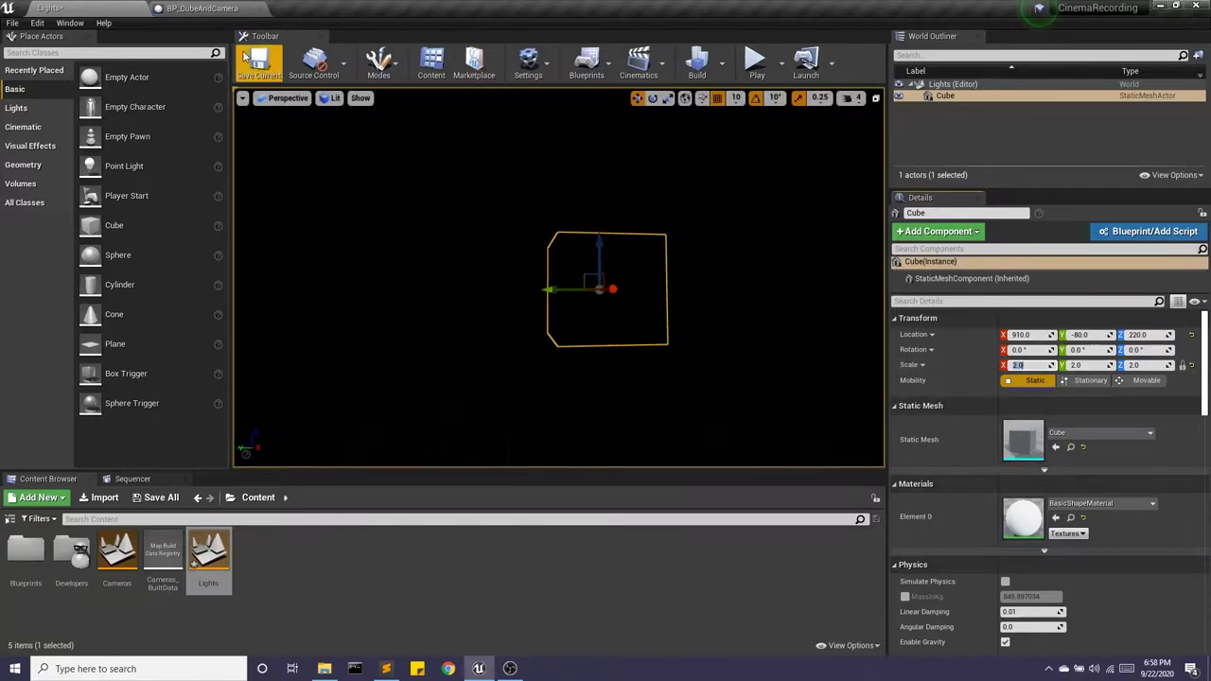
{"action": "left_click", "coordinate": [778, 295]}
{"action": "left_click", "coordinate": [652, 293]}
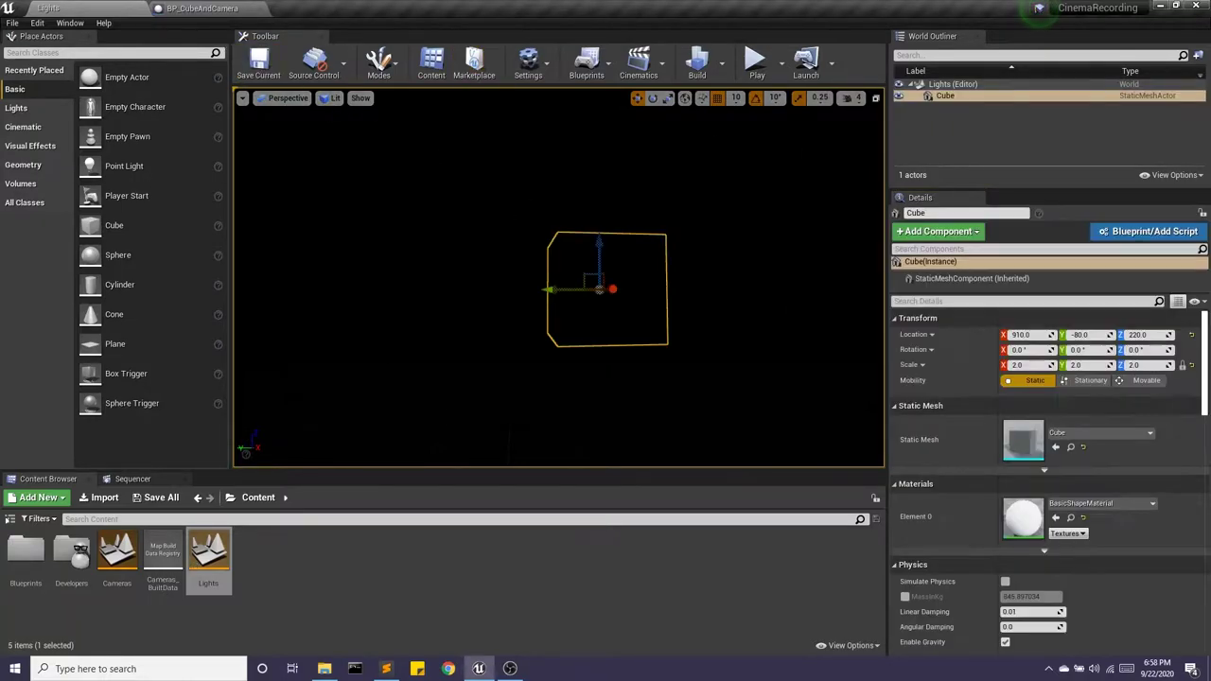
- Place a point light beside the cube so that it illuminates one side
{"action": "left_click", "coordinate": [18, 108]}
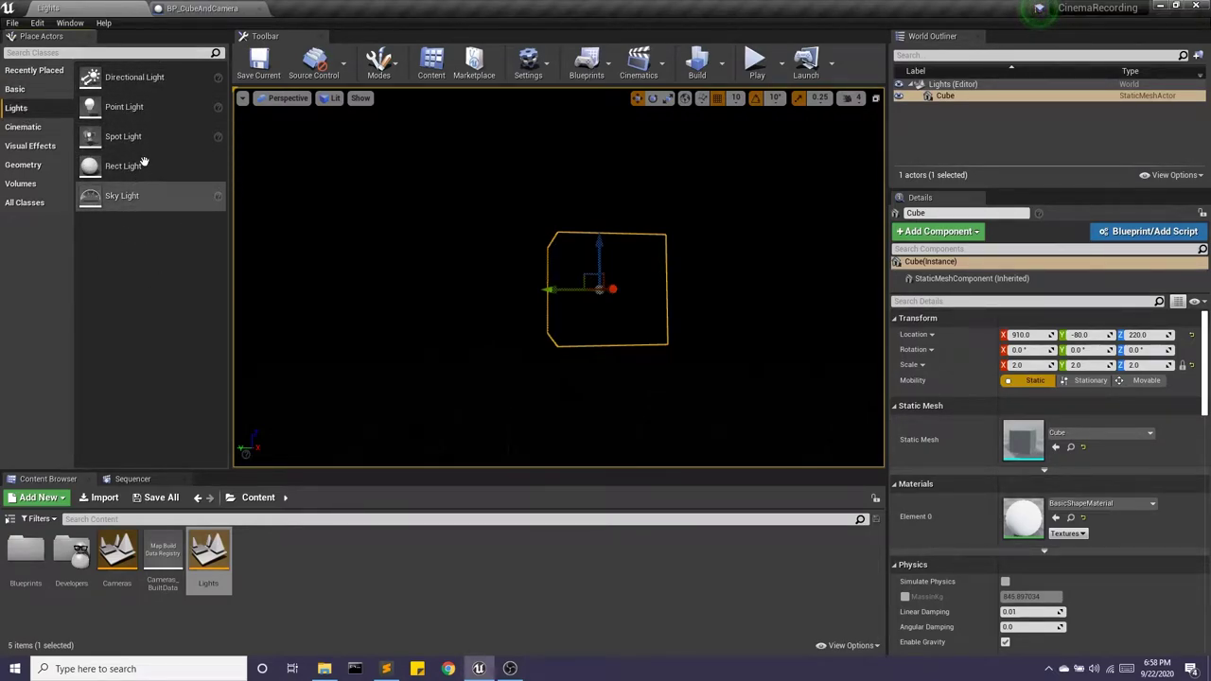
{"action": "left_click", "coordinate": [129, 119]}
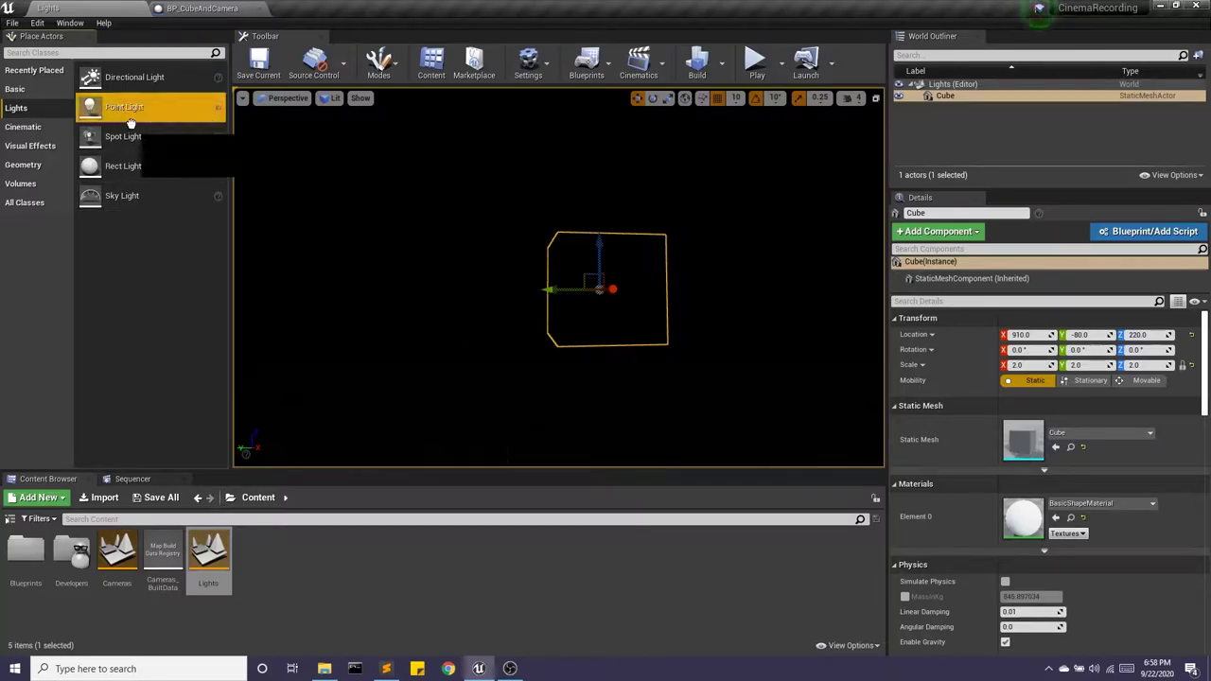
{"action": "left_click_drag", "start_coordinate": [129, 123], "coordinate": [418, 227]}
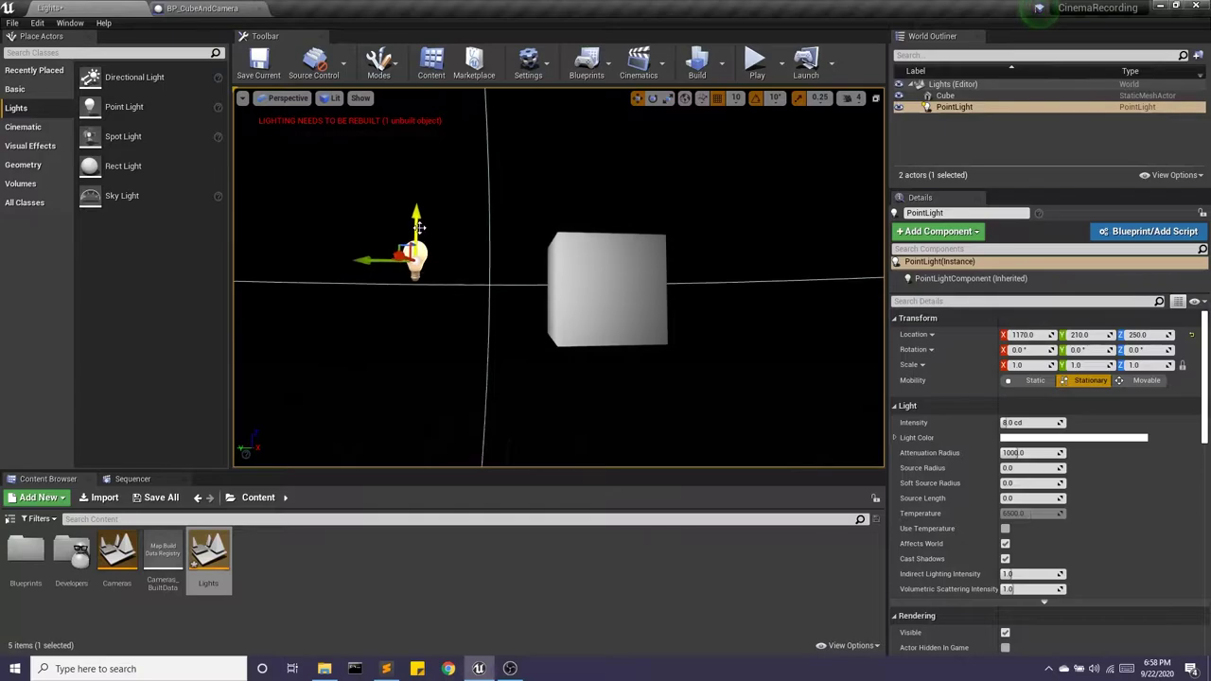
{"action": "scroll", "coordinate": [430, 244], "scroll_direction": "down", "scroll_amount": 8}
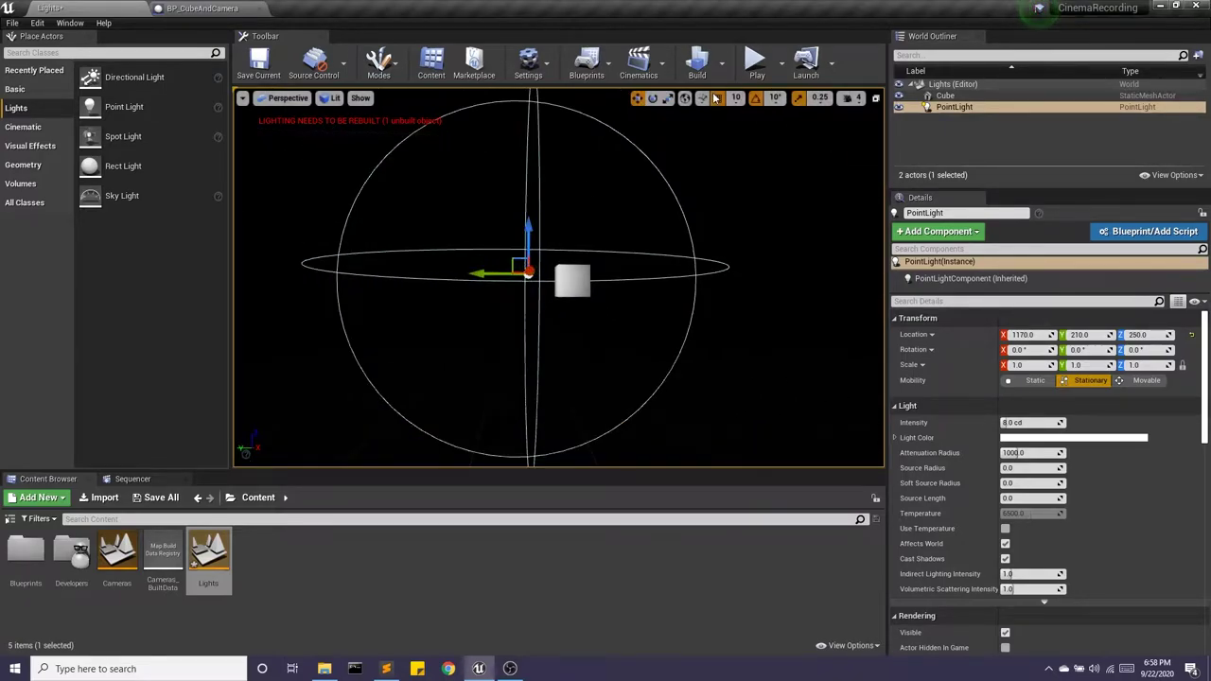
- Move the point light along the Y axis to about -300, onto the opposite side of the cube
{"action": "left_click", "coordinate": [652, 98]}
{"action": "left_click_drag", "start_coordinate": [485, 277], "coordinate": [577, 282]}
{"action": "left_click", "coordinate": [637, 99]}
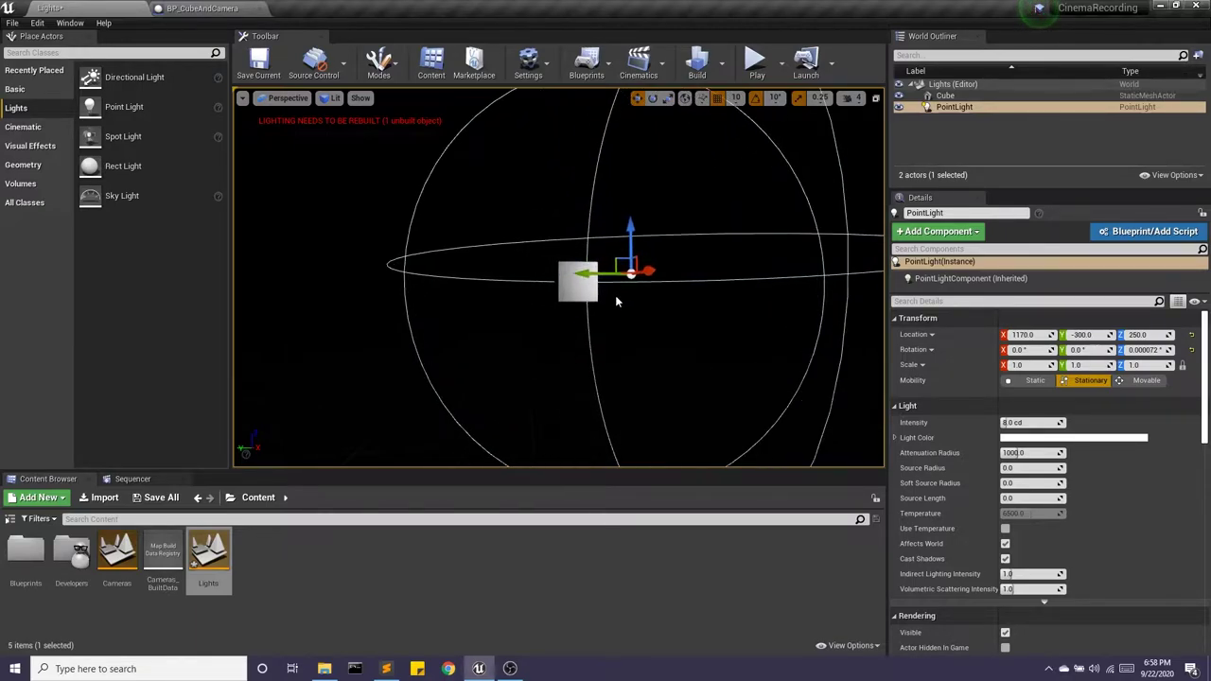
{"action": "scroll", "coordinate": [615, 295], "scroll_direction": "up", "scroll_amount": 4}
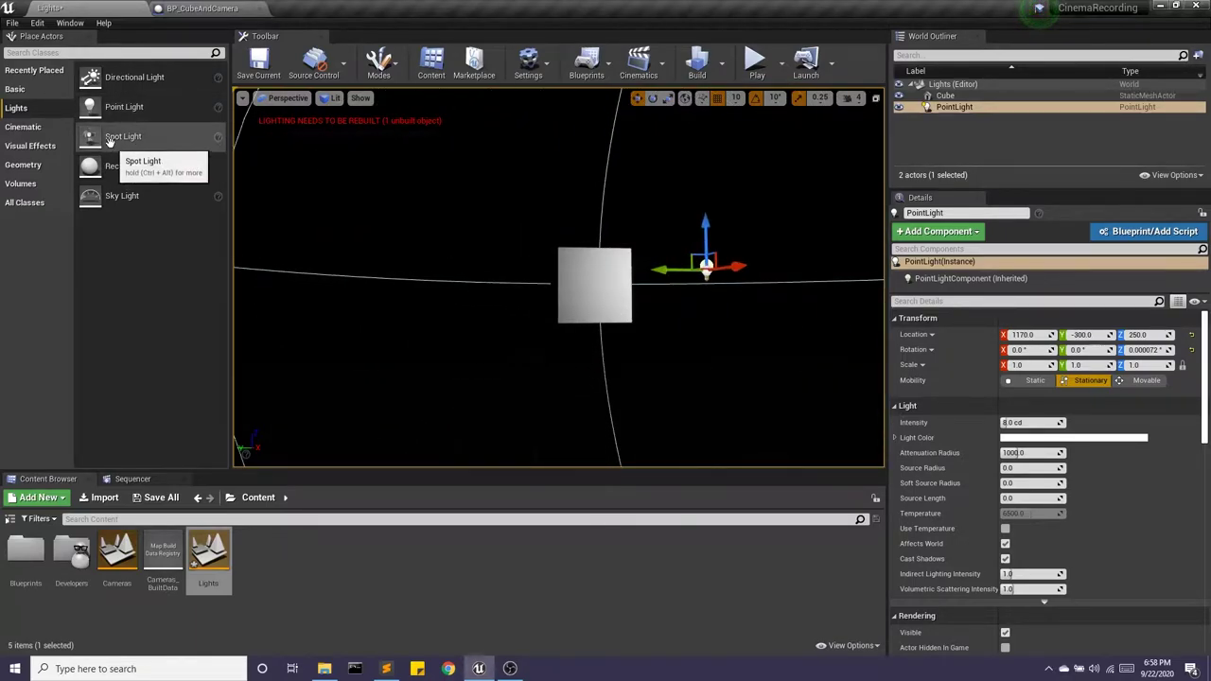
- Place a spot light beside the cube, opposite the point light, and rotate it to aim at the cube
{"action": "left_click_drag", "start_coordinate": [123, 136], "coordinate": [426, 378]}
{"action": "left_click_drag", "start_coordinate": [426, 333], "coordinate": [297, 261]}
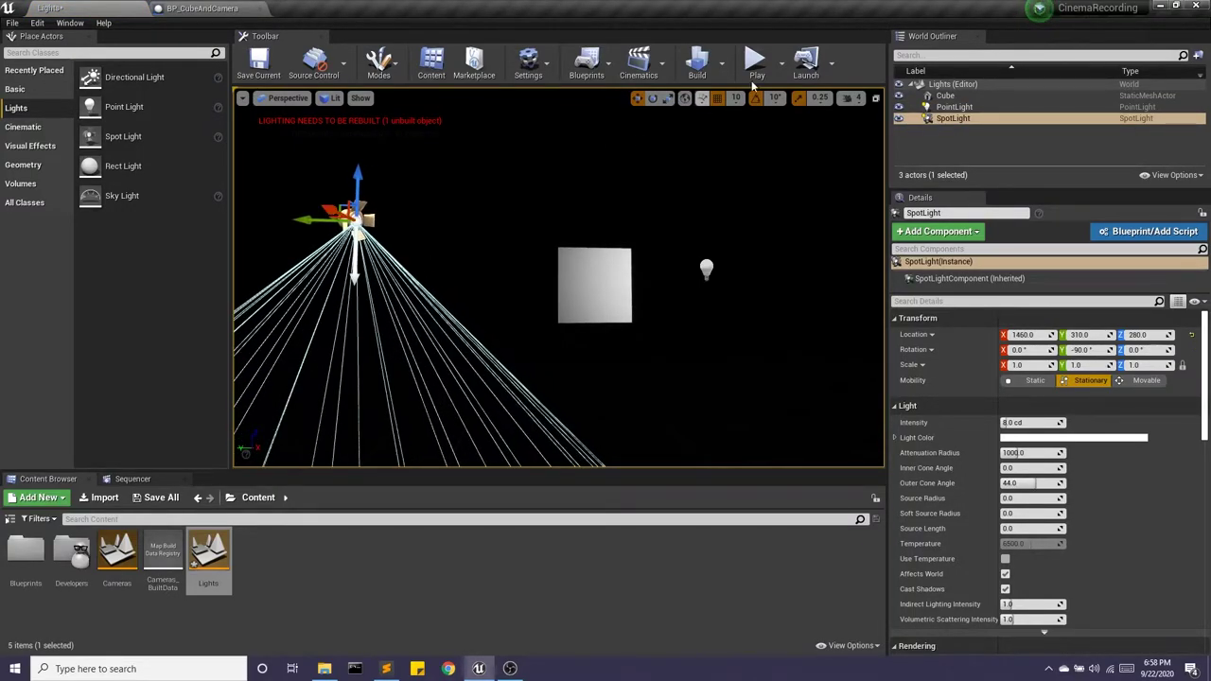
{"action": "left_click", "coordinate": [653, 98]}
{"action": "left_click_drag", "start_coordinate": [406, 266], "coordinate": [453, 217]}
{"action": "right_click_drag", "start_coordinate": [417, 353], "coordinate": [378, 353]}
{"action": "right_click_drag", "start_coordinate": [425, 285], "coordinate": [478, 285]}
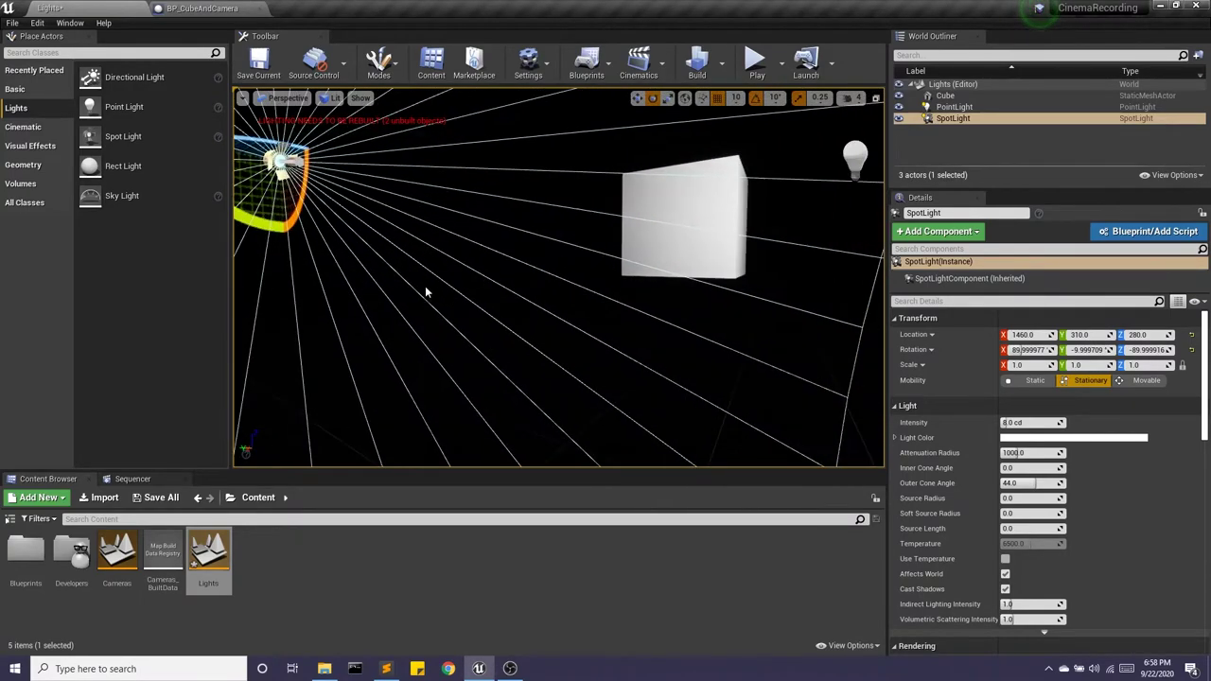
{"action": "scroll", "coordinate": [330, 197], "scroll_direction": "down", "scroll_amount": 5}
{"action": "left_click_drag", "start_coordinate": [423, 194], "coordinate": [379, 268]}
- Delete the point light and select the spot light to check how it alone lights the cube
{"action": "mouse_move", "coordinate": [628, 195]}
{"action": "right_mouse_down"}
{"action": "mouse_move", "coordinate": [719, 213]}
{"action": "mouse_move", "coordinate": [628, 194]}
{"action": "right_mouse_up"}
{"action": "left_click", "coordinate": [646, 218]}
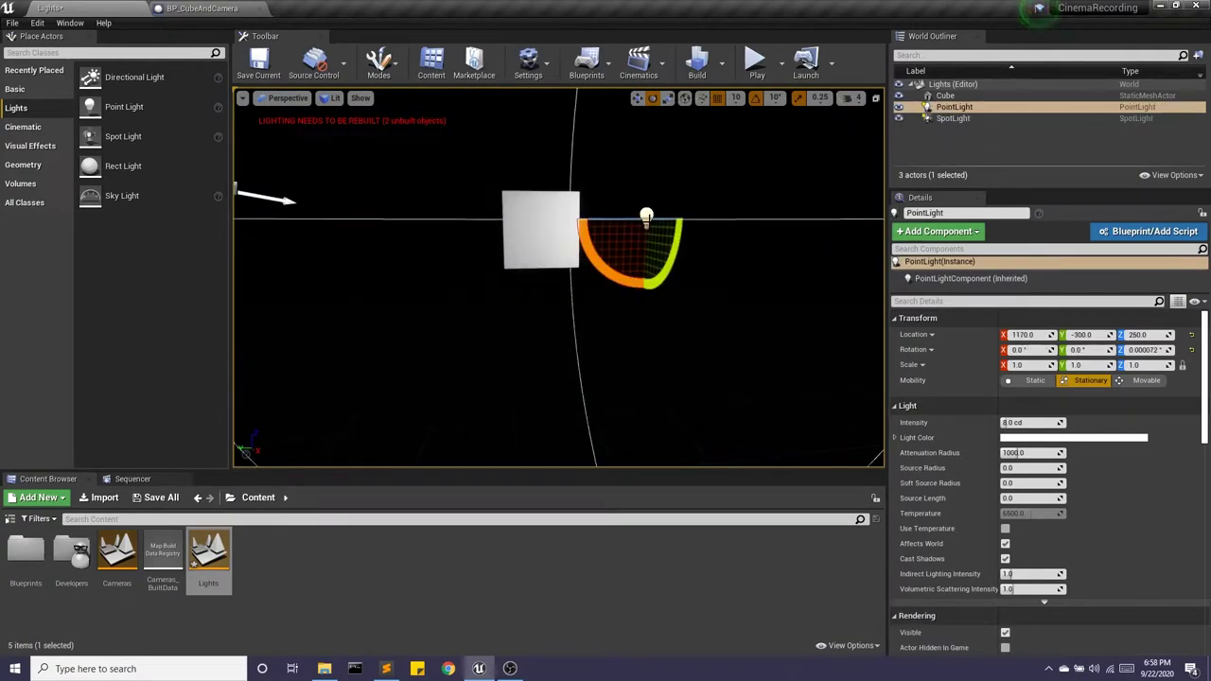
{"action": "key", "text": "Delete"}
{"action": "mouse_move", "coordinate": [524, 292]}
{"action": "right_mouse_down"}
{"action": "mouse_move", "coordinate": [531, 280]}
{"action": "mouse_move", "coordinate": [523, 291]}
{"action": "right_mouse_up"}
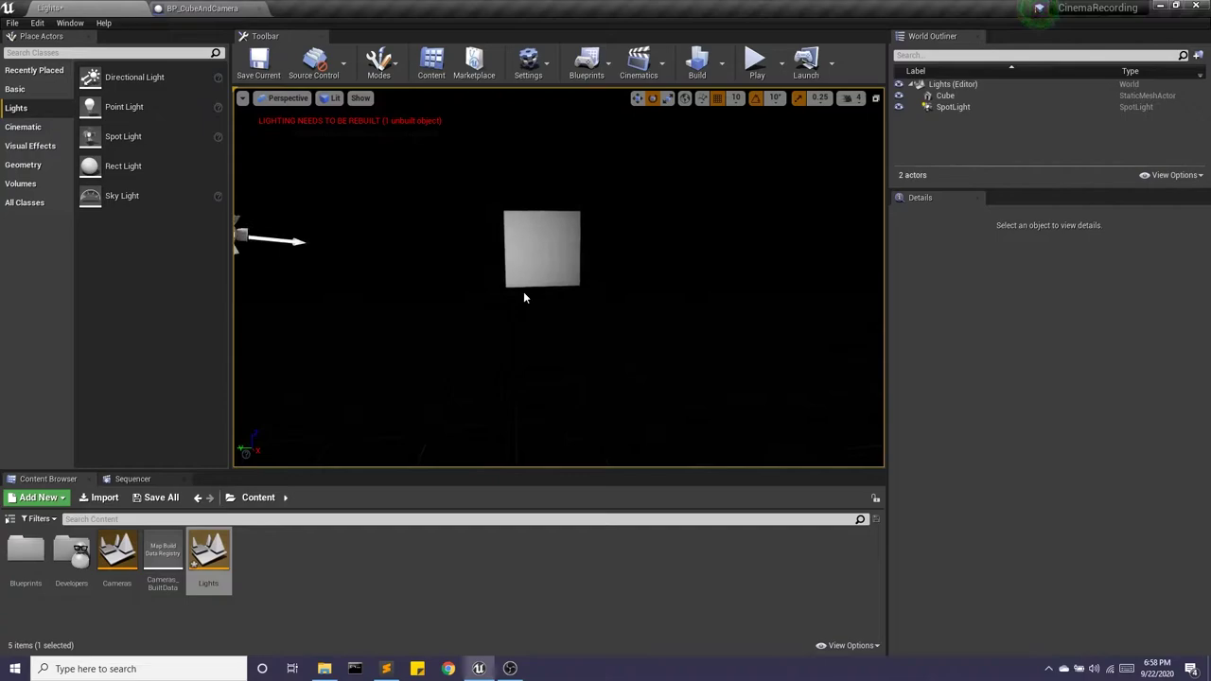
{"action": "left_click_drag", "start_coordinate": [523, 298], "coordinate": [505, 281]}
{"action": "left_click", "coordinate": [395, 256]}
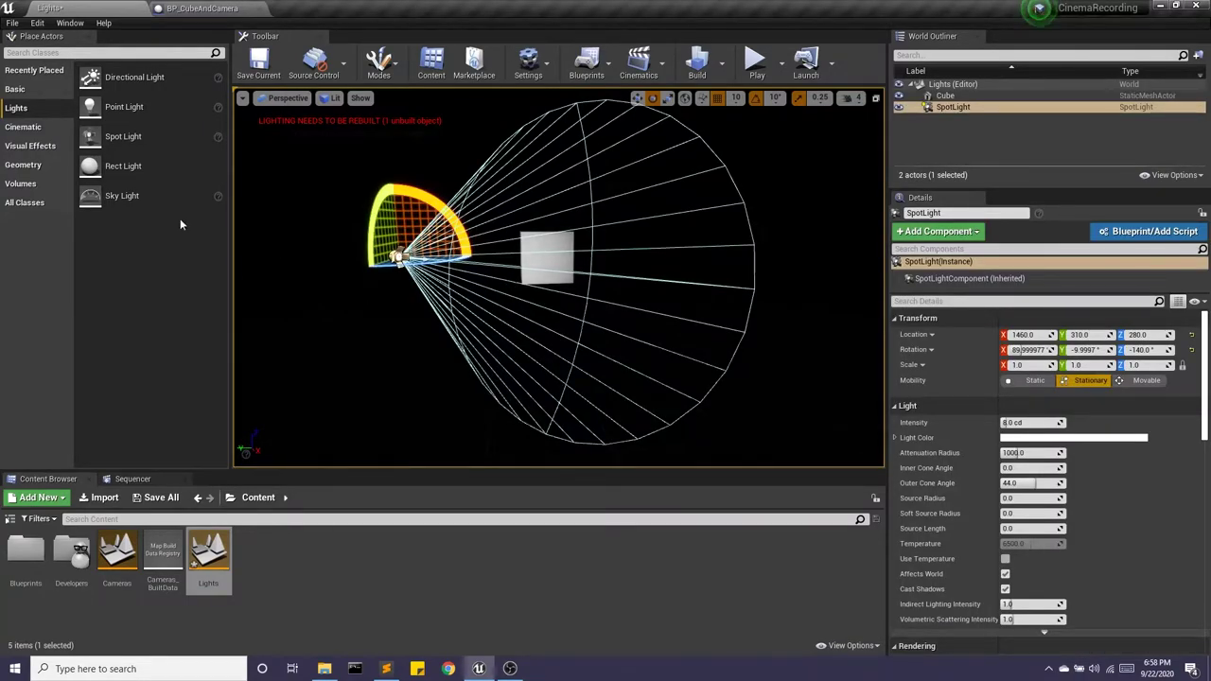
- Try a directional light positioned above the cube and delete it
{"action": "left_click_drag", "start_coordinate": [127, 78], "coordinate": [507, 154]}
{"action": "mouse_move", "coordinate": [584, 174]}
{"action": "right_mouse_down"}
{"action": "mouse_move", "coordinate": [530, 194]}
{"action": "mouse_move", "coordinate": [584, 174]}
{"action": "right_mouse_up"}
{"action": "scroll", "coordinate": [575, 175], "scroll_direction": "down", "scroll_amount": 3}
{"action": "left_click_drag", "start_coordinate": [504, 190], "coordinate": [667, 177]}
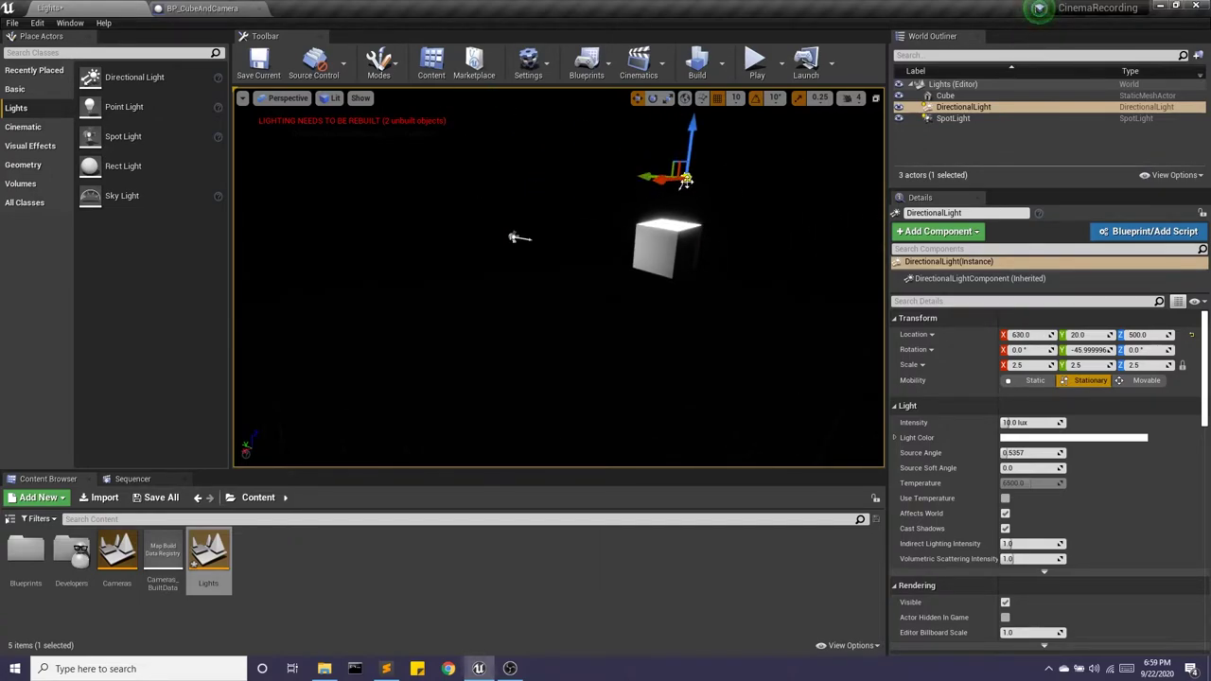
{"action": "key", "text": "Delete"}
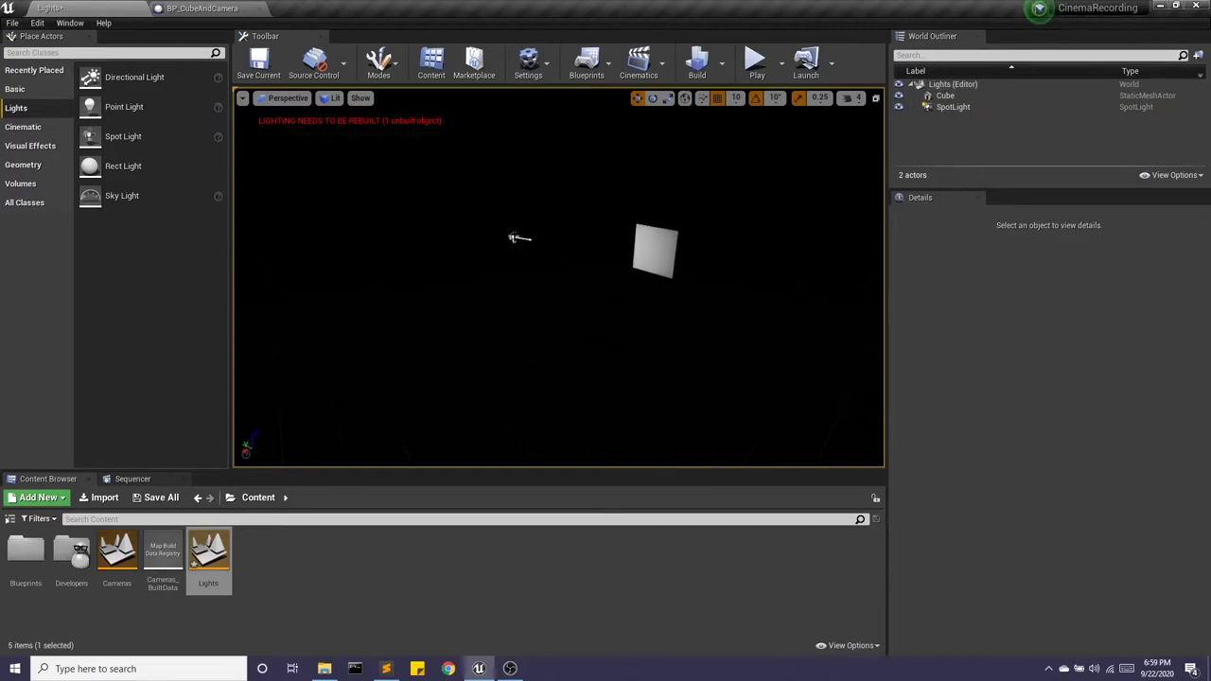
- Try a different intensity on the spot light and reset it to the default
{"action": "left_click", "coordinate": [518, 237]}
{"action": "mouse_move", "coordinate": [535, 312]}
{"action": "right_mouse_down"}
{"action": "mouse_move", "coordinate": [530, 303]}
{"action": "mouse_move", "coordinate": [550, 311]}
{"action": "right_mouse_up"}
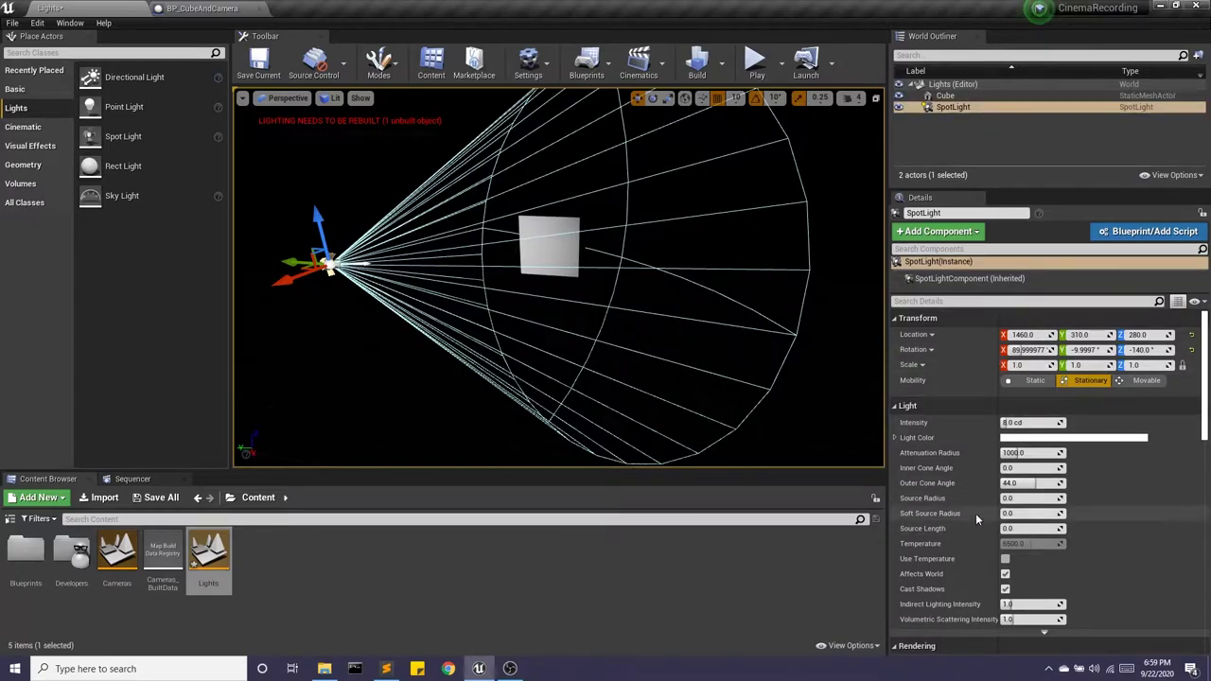
{"action": "scroll", "coordinate": [982, 506], "scroll_direction": "down", "scroll_amount": 1}
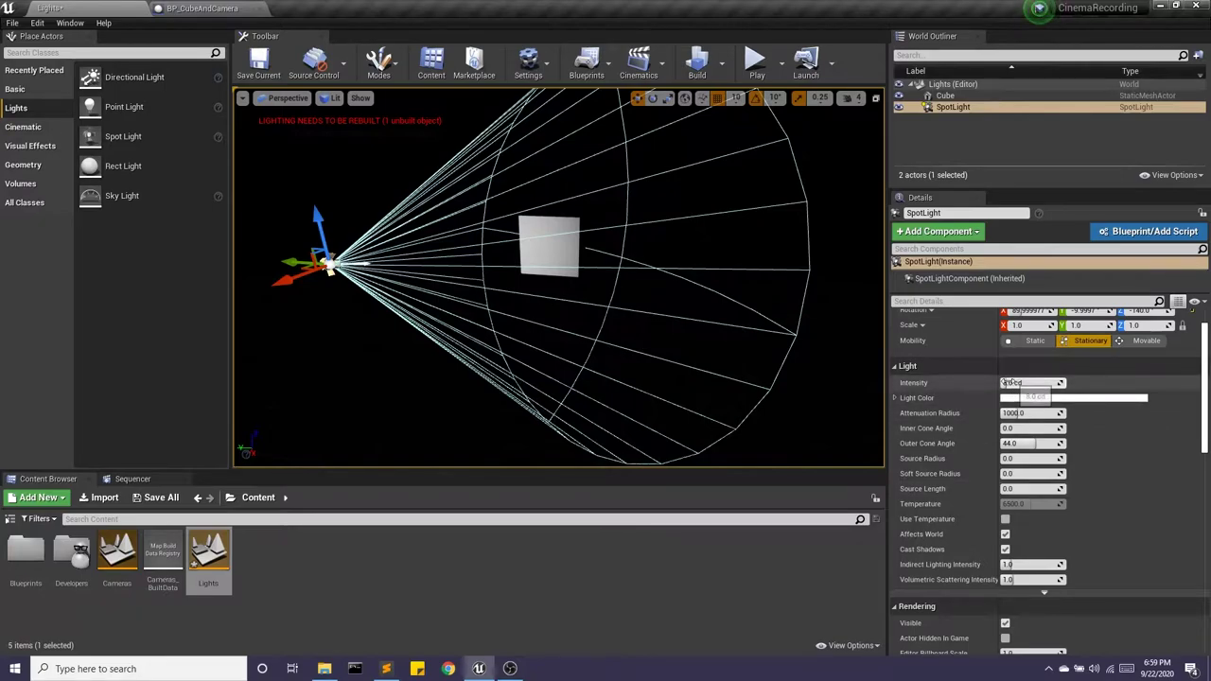
{"action": "mouse_move", "coordinate": [1007, 382]}
{"action": "left_mouse_down"}
{"action": "mouse_move", "coordinate": [1040, 382]}
{"action": "mouse_move", "coordinate": [1018, 383]}
{"action": "left_mouse_up"}
{"action": "left_click", "coordinate": [1073, 383]}
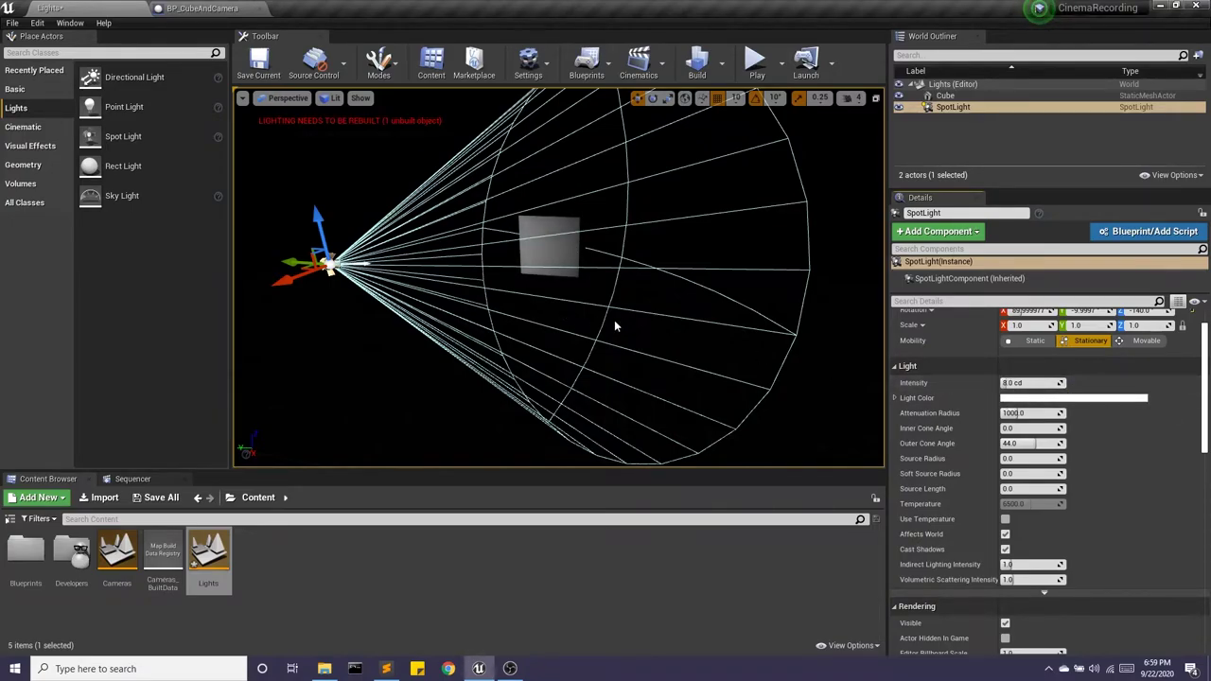
- Set the spot light's color to a bright blue
{"action": "left_click", "coordinate": [1040, 398]}
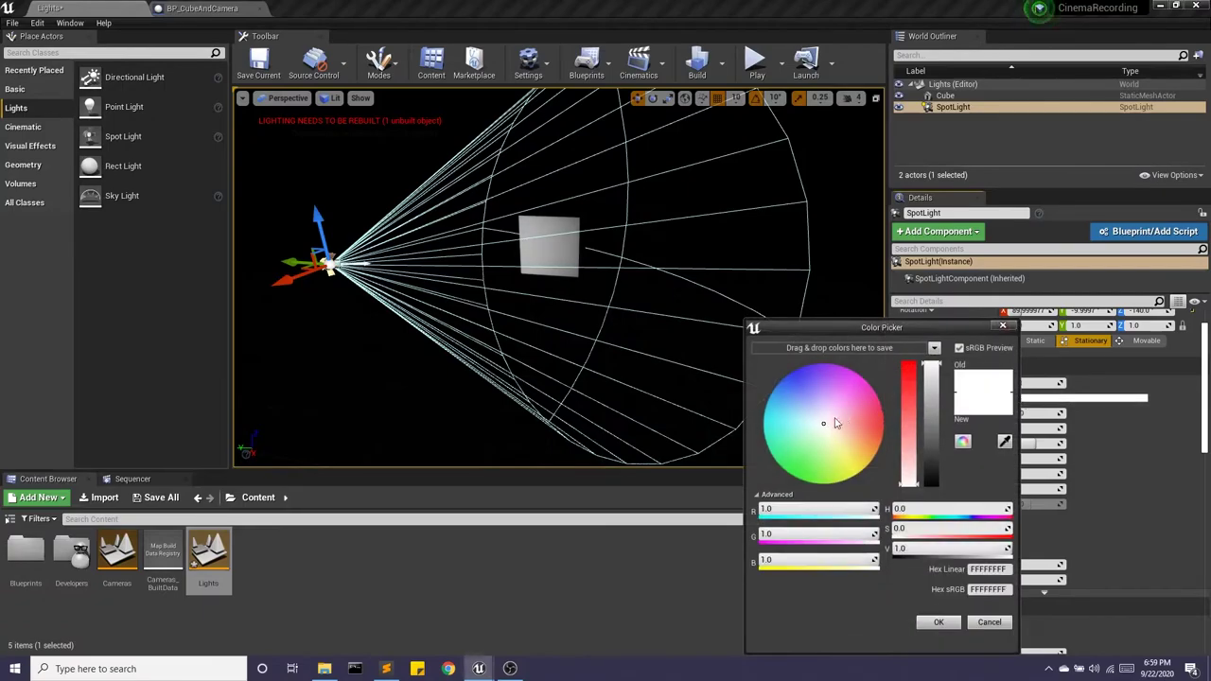
{"action": "left_click_drag", "start_coordinate": [821, 425], "coordinate": [756, 375]}
{"action": "left_click", "coordinate": [937, 622]}
- Duplicate the blue spot light onto the opposite side of the cube and rotate the copy to face the cube
{"action": "scroll", "coordinate": [526, 287], "scroll_direction": "down", "scroll_amount": 3}
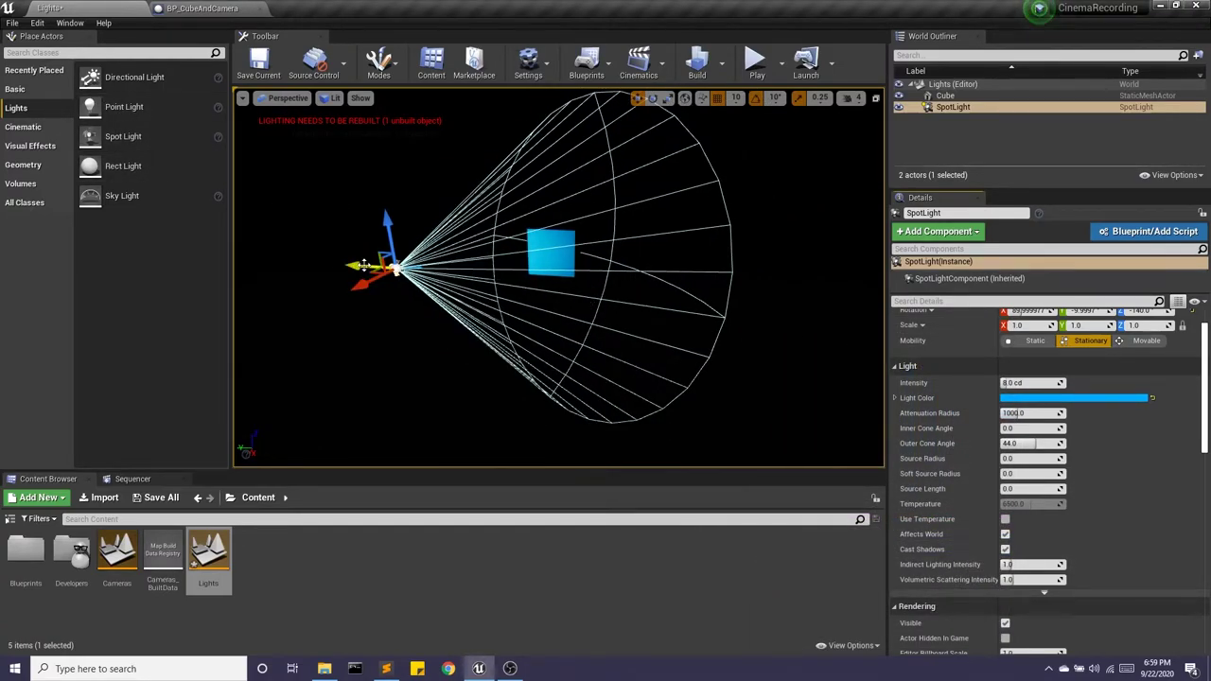
{"action": "left_click_drag", "start_coordinate": [353, 265], "coordinate": [765, 312], "text": "alt"}
{"action": "key", "text": "e"}
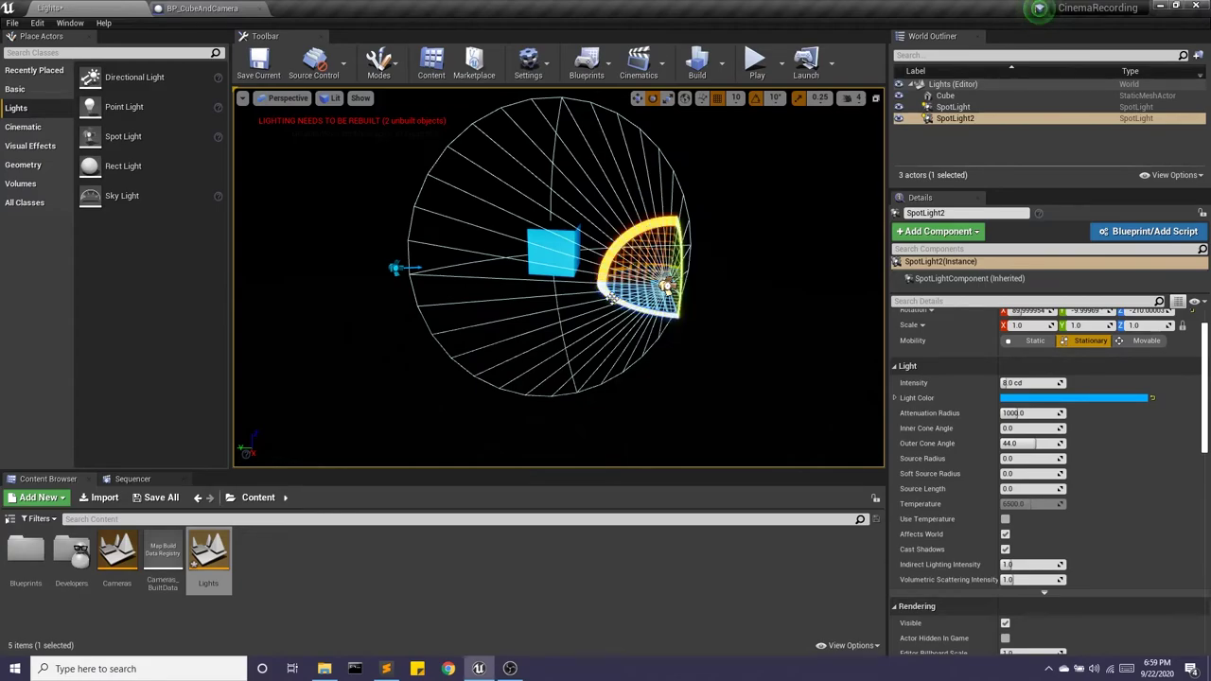
- Set the duplicated spot light's color to a saturated pinkish red
{"action": "left_click", "coordinate": [1088, 397]}
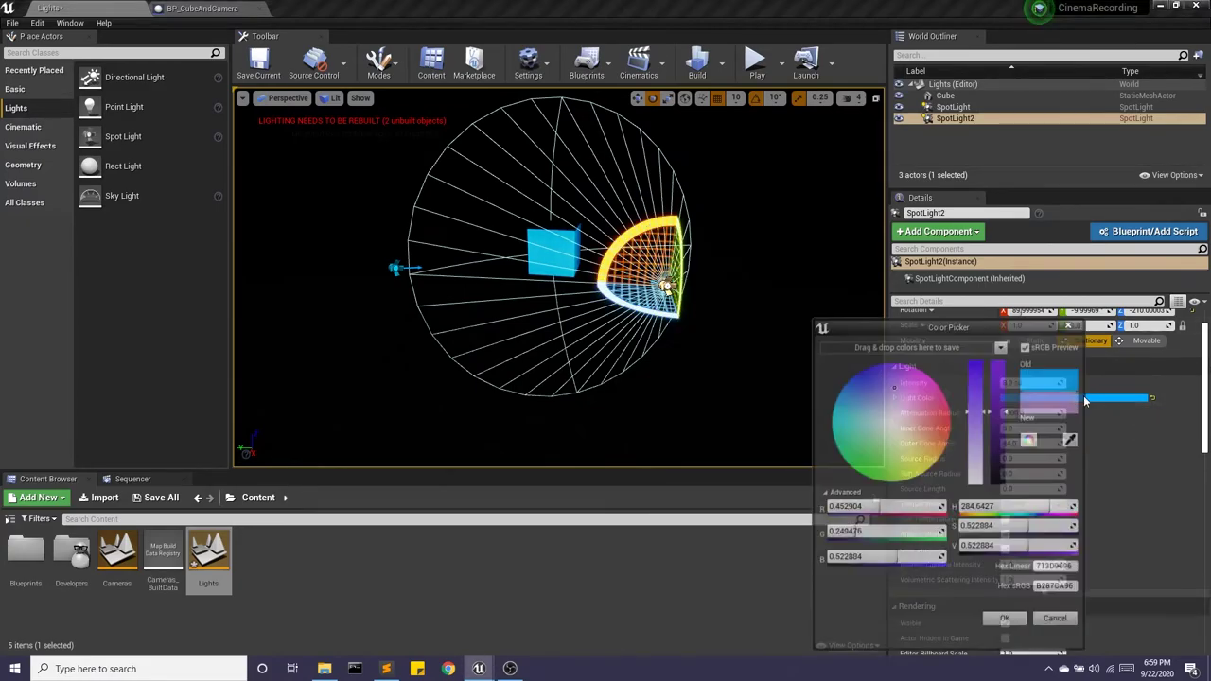
{"action": "left_click", "coordinate": [942, 426]}
{"action": "mouse_move", "coordinate": [945, 427]}
{"action": "left_mouse_down"}
{"action": "mouse_move", "coordinate": [960, 433]}
{"action": "mouse_move", "coordinate": [947, 415]}
{"action": "mouse_move", "coordinate": [959, 418]}
{"action": "left_mouse_up"}
{"action": "left_click", "coordinate": [1002, 404]}
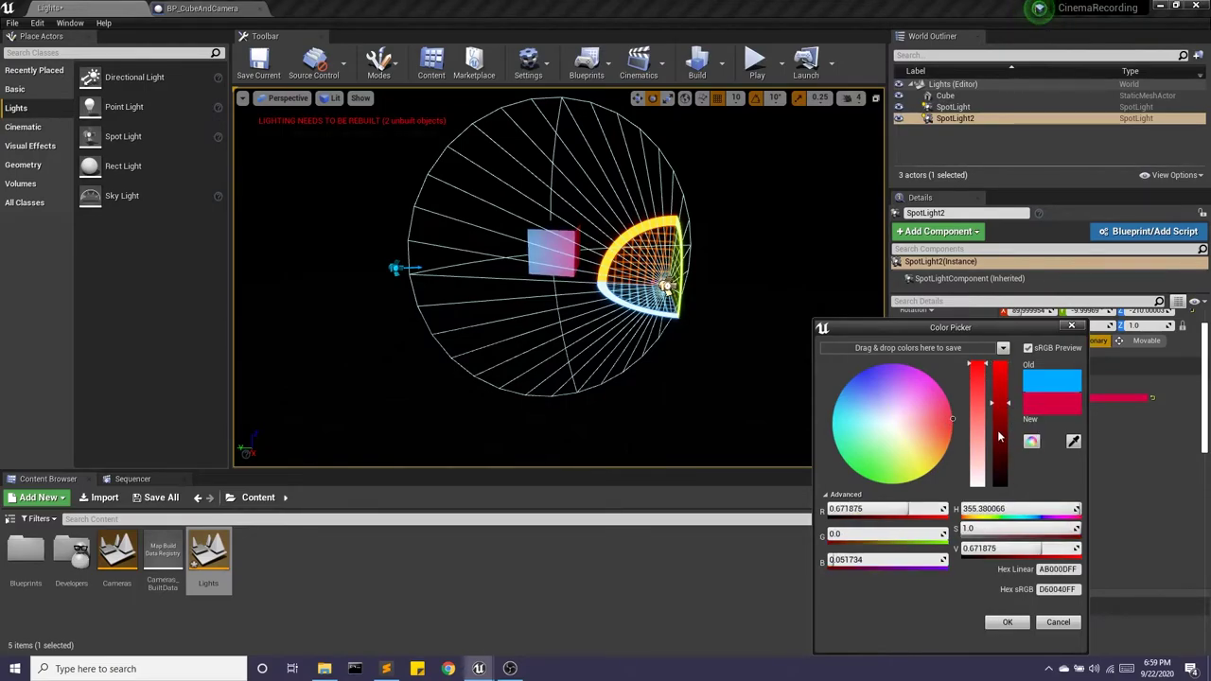
{"action": "left_click", "coordinate": [997, 391]}
{"action": "left_click", "coordinate": [1008, 621]}
{"action": "scroll", "coordinate": [583, 299], "scroll_direction": "up", "scroll_amount": 6}
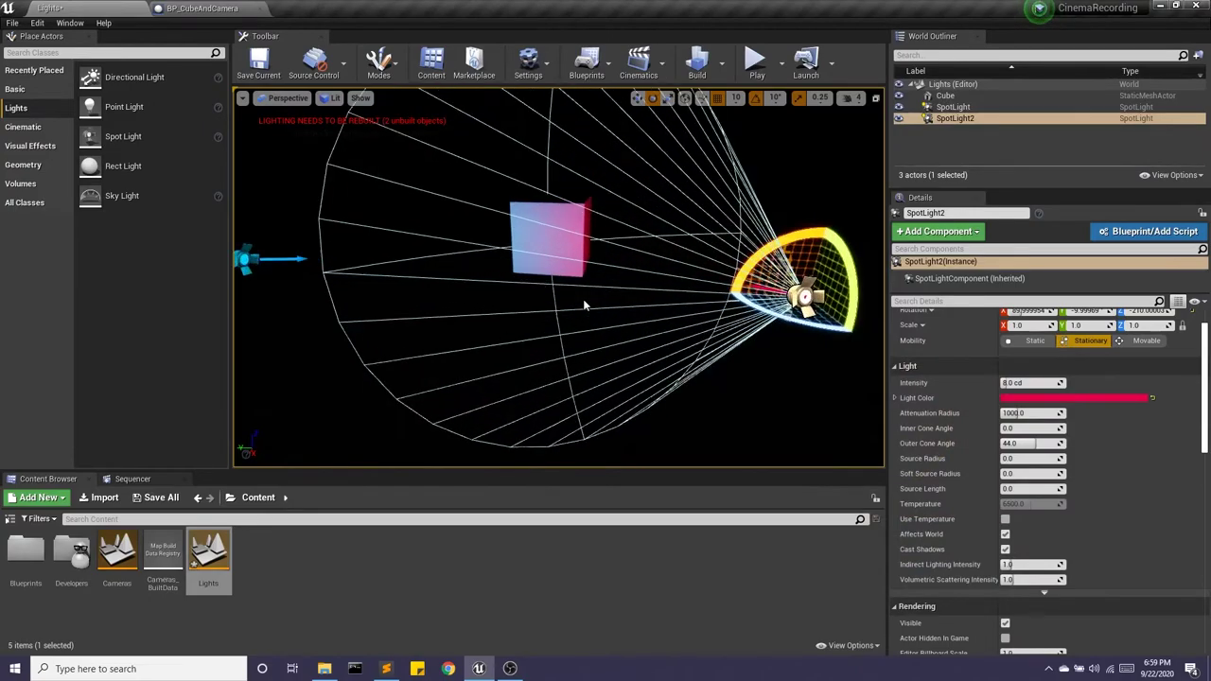
- Save the level with the two colored spot lights
{"action": "right_click_drag", "start_coordinate": [647, 275], "coordinate": [681, 272]}
{"action": "left_click", "coordinate": [280, 65]}
{"action": "right_click_drag", "start_coordinate": [733, 358], "coordinate": [645, 315]}
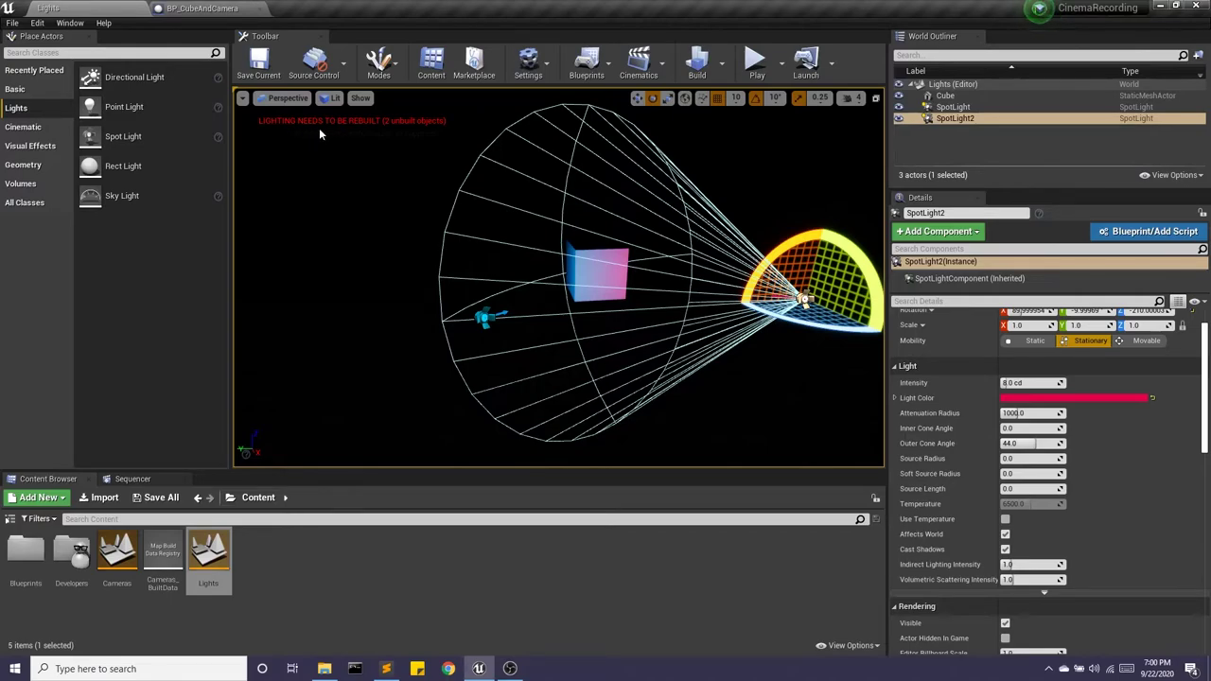
{"action": "right_click_drag", "start_coordinate": [651, 319], "coordinate": [664, 321]}
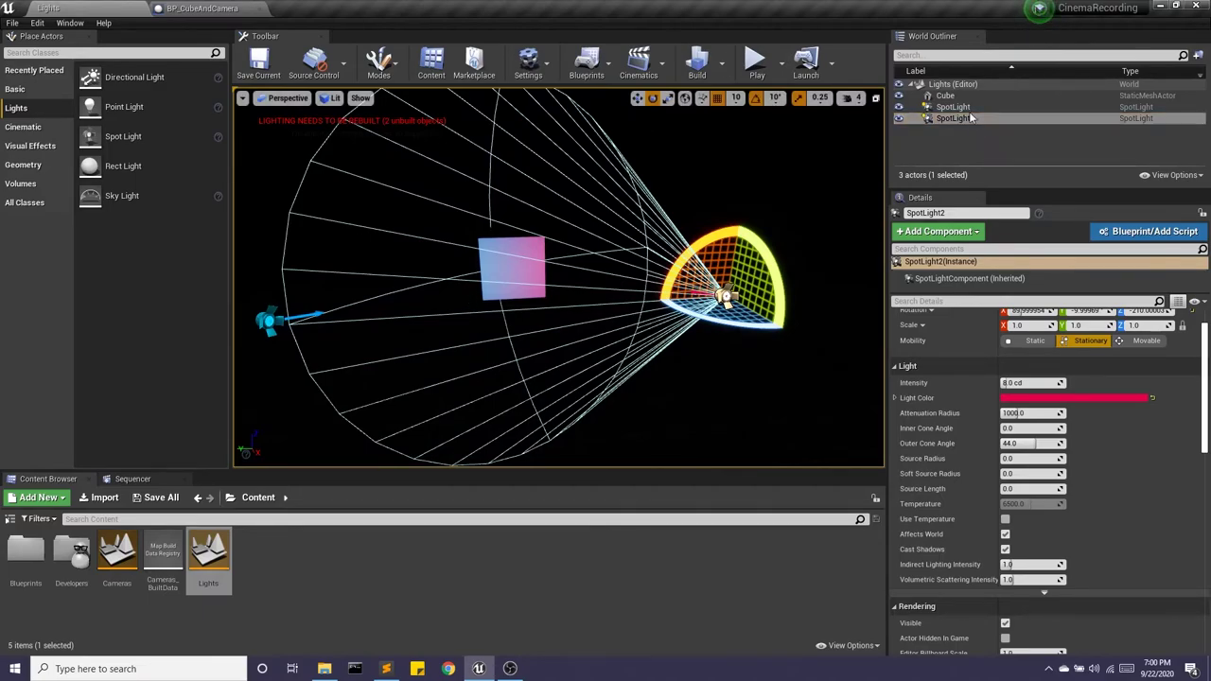
- Inspect the cube's BasicShapeMaterial in the material editor and return to the Lights level
{"action": "left_click", "coordinate": [946, 96]}
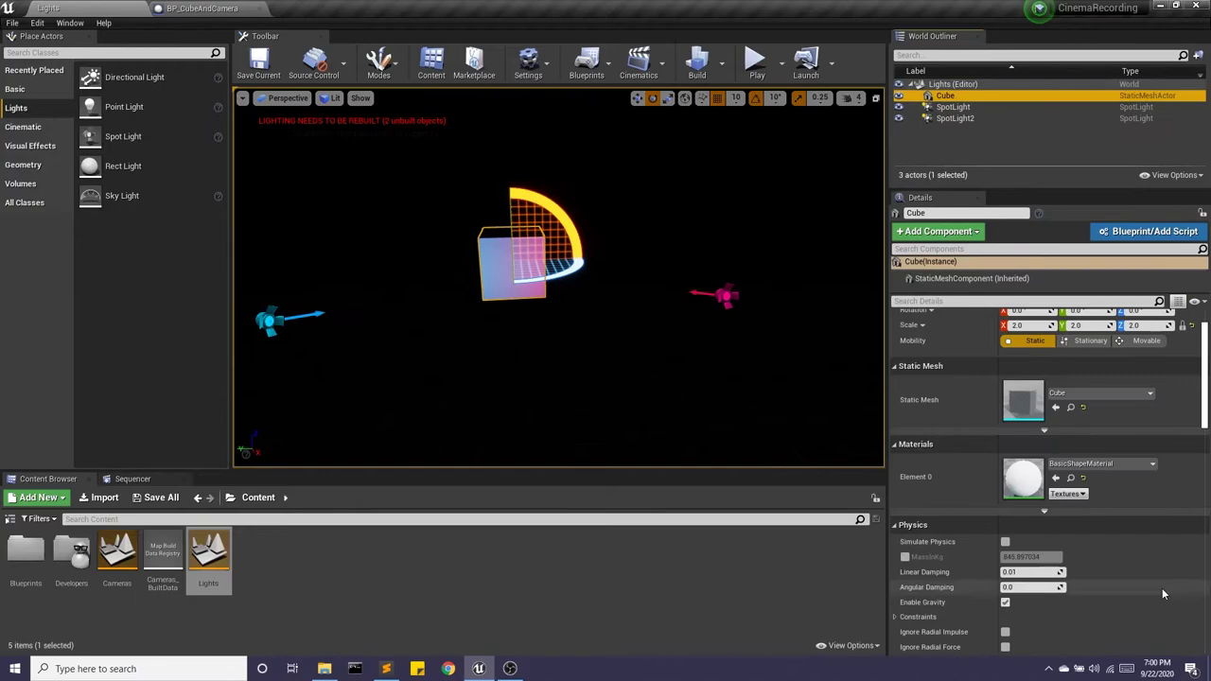
{"action": "double_click", "coordinate": [1020, 473]}
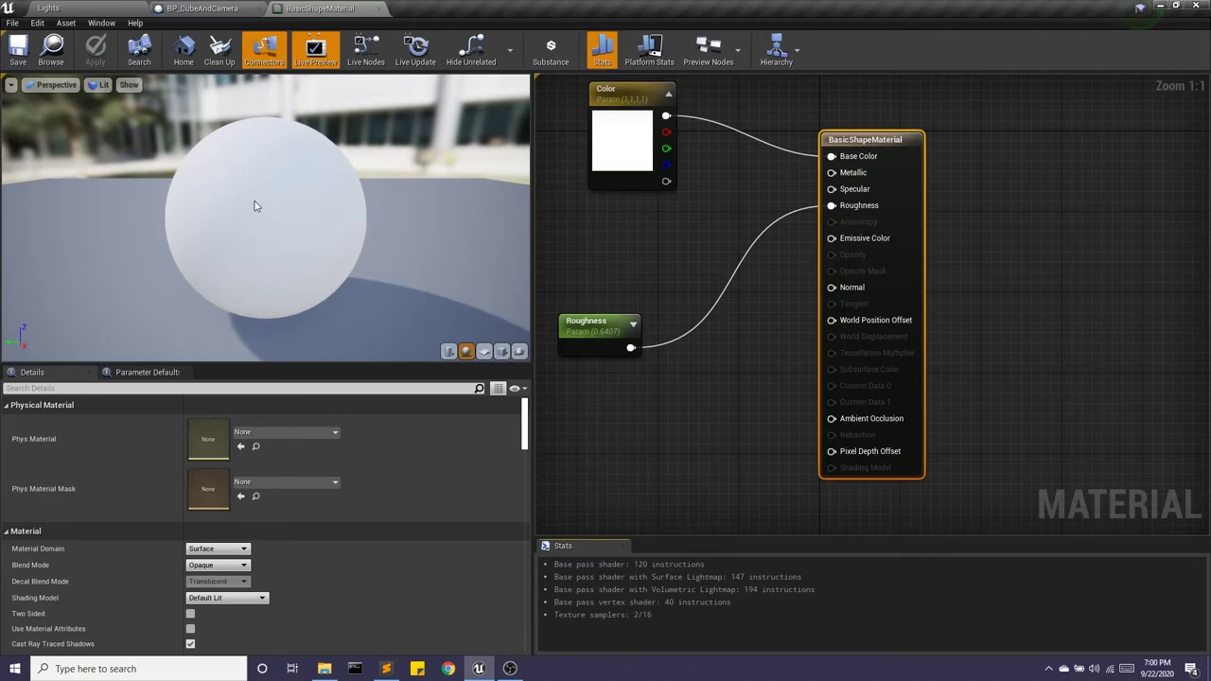
{"action": "left_click", "coordinate": [89, 7]}
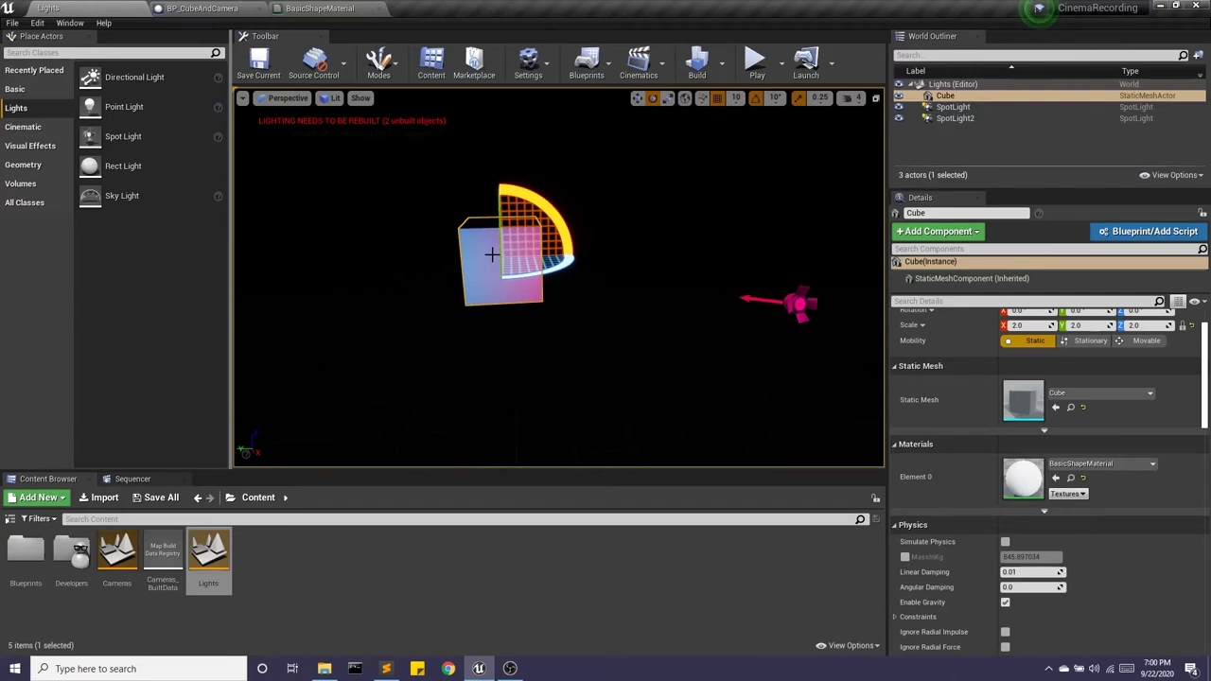
- Build the level's lighting, dismiss the resulting message log and save the level
{"action": "scroll", "coordinate": [492, 255], "scroll_direction": "down", "scroll_amount": 4}
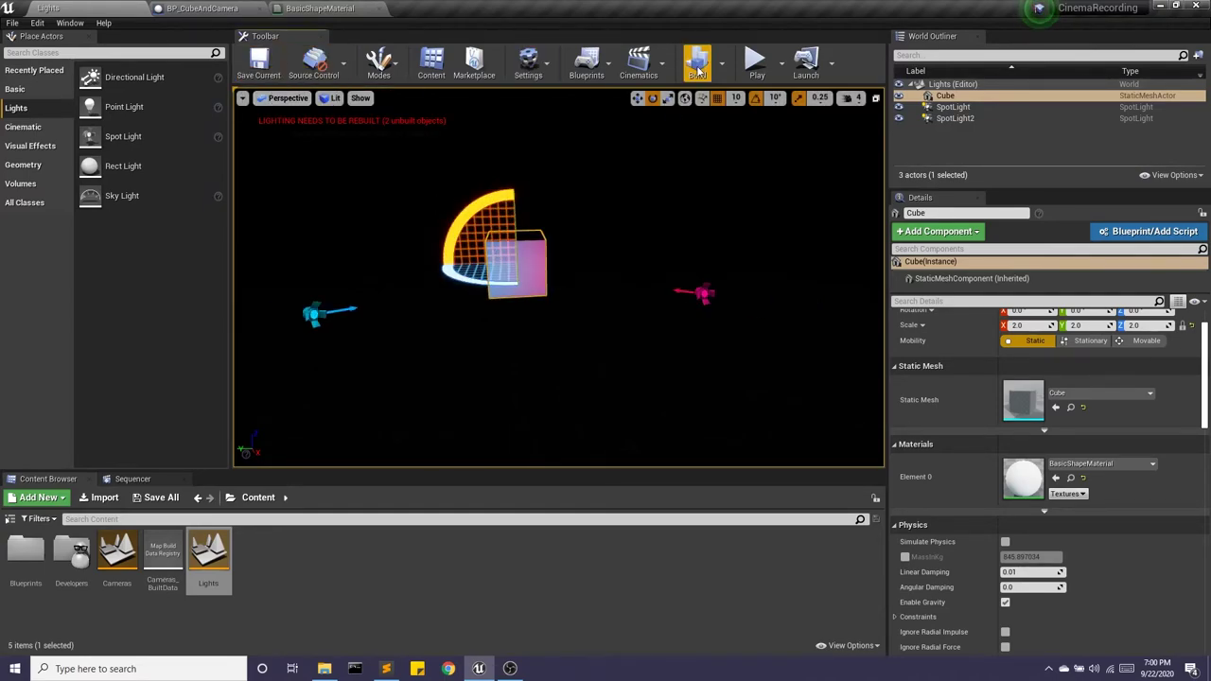
{"action": "left_click", "coordinate": [698, 64]}
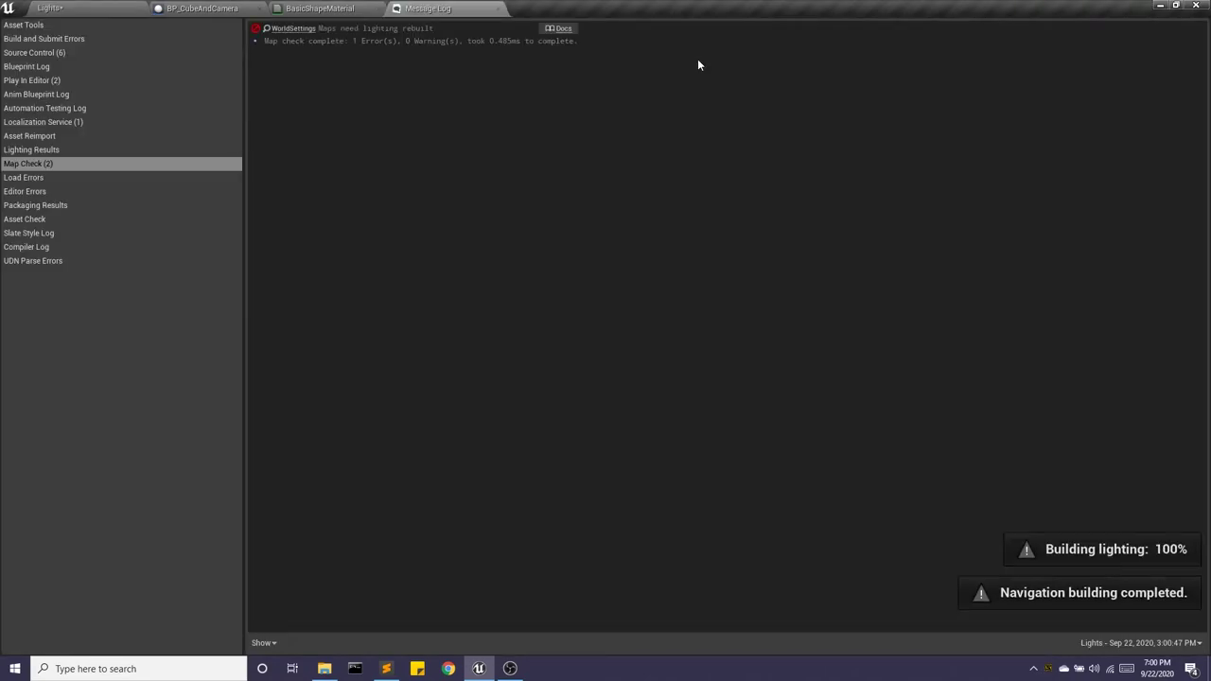
{"action": "left_click", "coordinate": [497, 8]}
{"action": "left_click", "coordinate": [47, 7]}
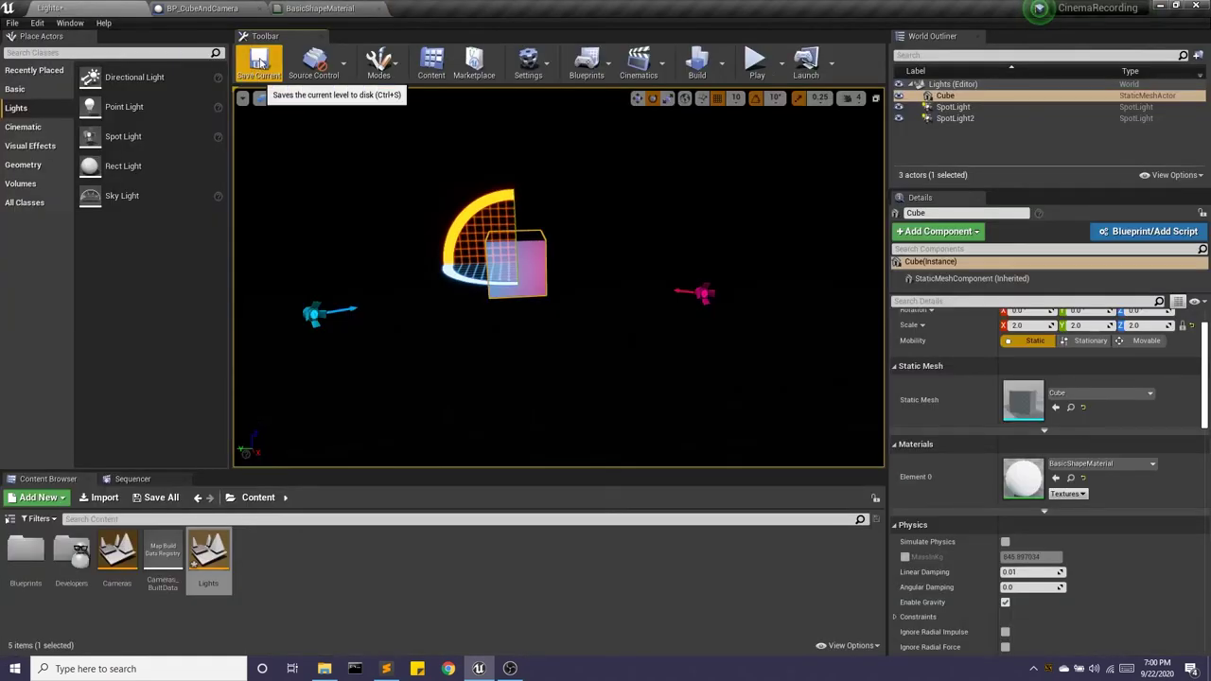
- Play the level to preview the cube under both colored spot lights, and end the play session
{"action": "left_click", "coordinate": [755, 62]}
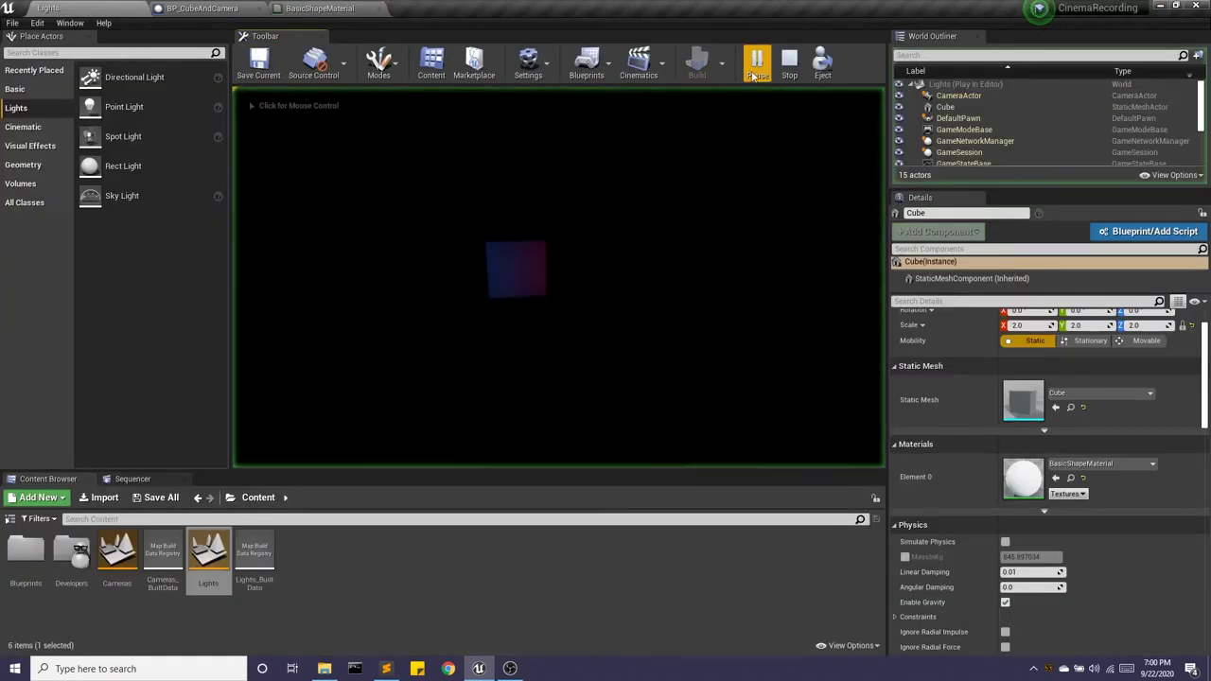
{"action": "left_click", "coordinate": [546, 270]}
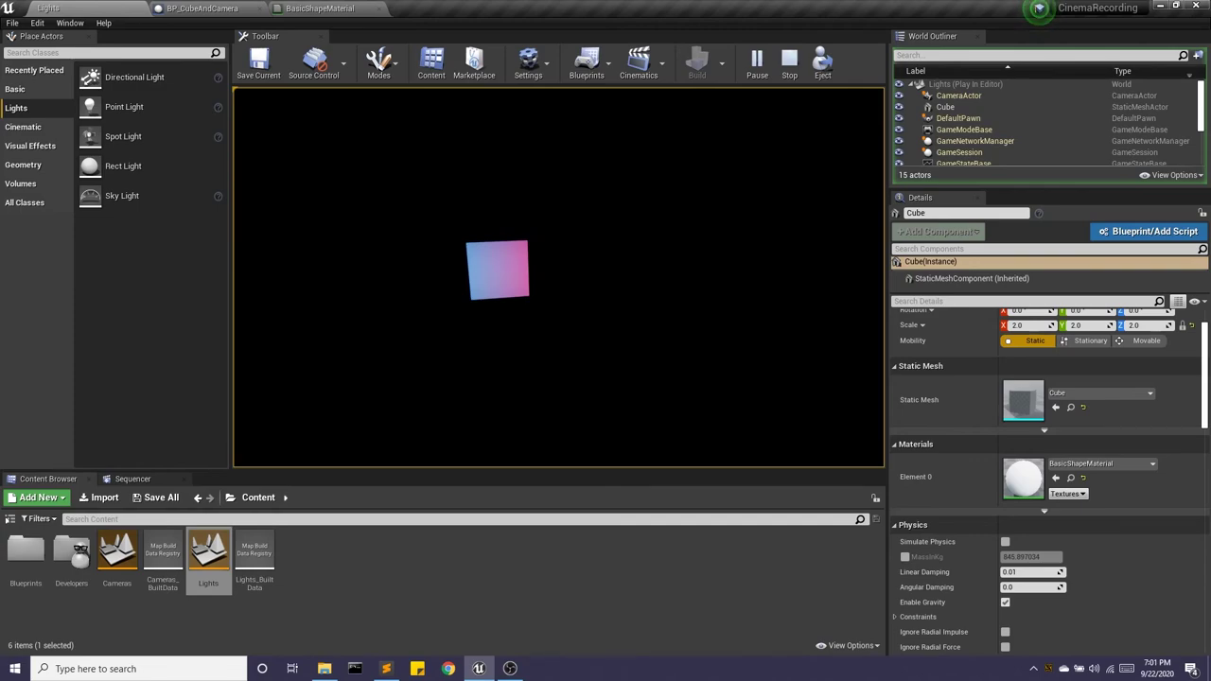
{"action": "key", "text": "Escape"}
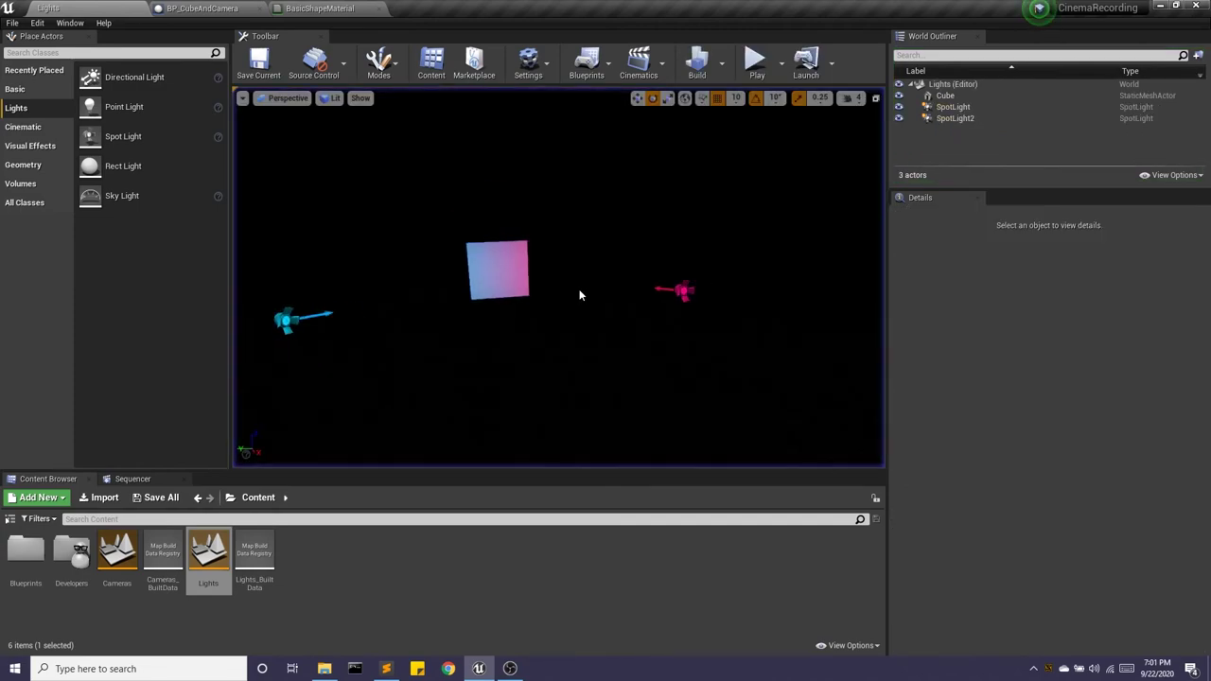